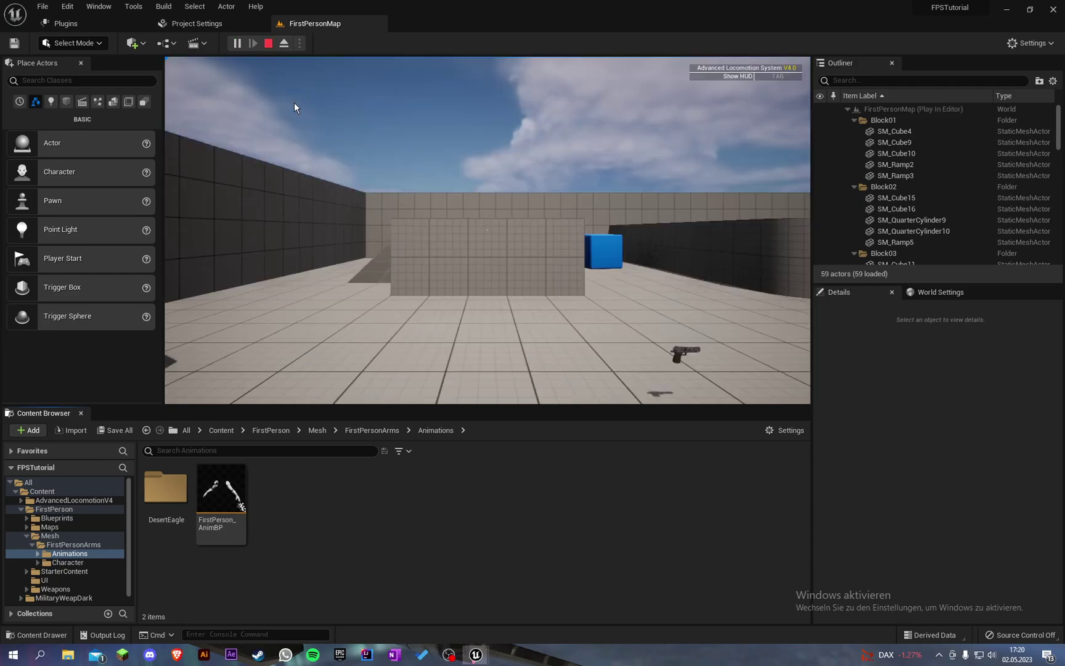
# Equip the Desert Eagle from the overlay menu, aim down its sights, then stop playing
pyautogui.press('q')
pyautogui.scroll(1, 533, 321)
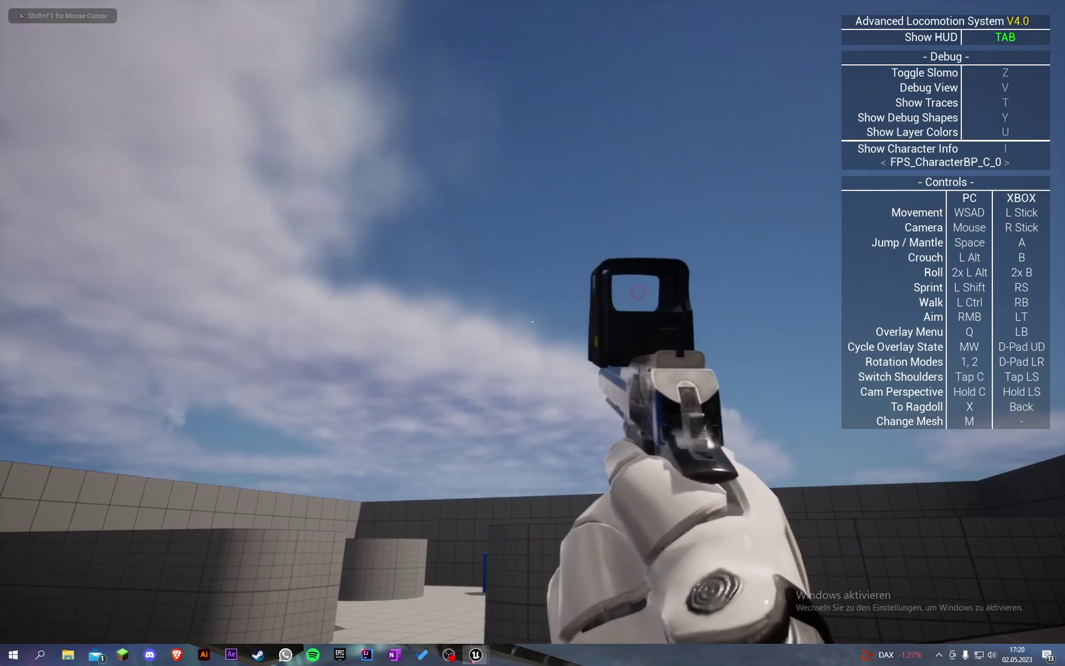
pyautogui.press('q')
pyautogui.scroll(1, 532, 321)
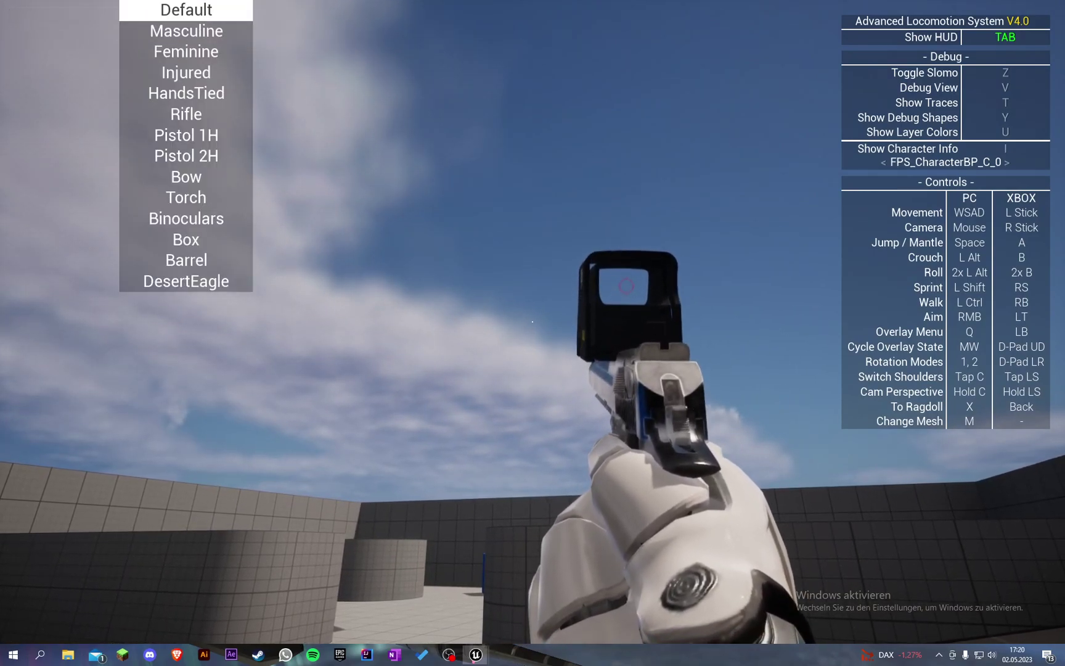
pyautogui.press('q')
pyautogui.scroll(1, 532, 321)
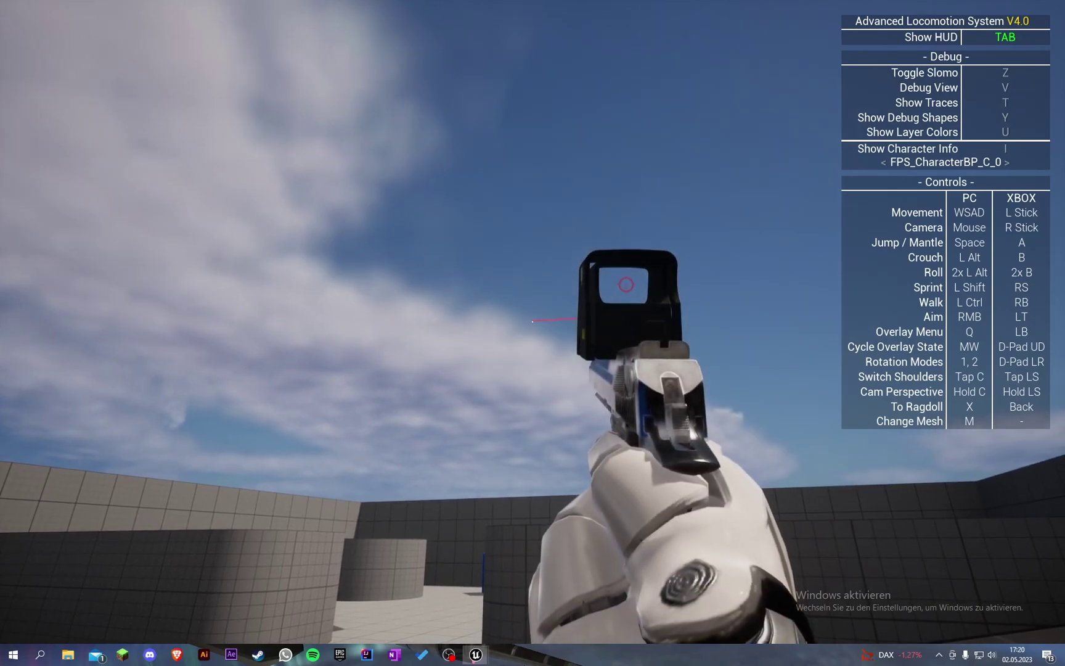
pyautogui.rightClick(533, 321)
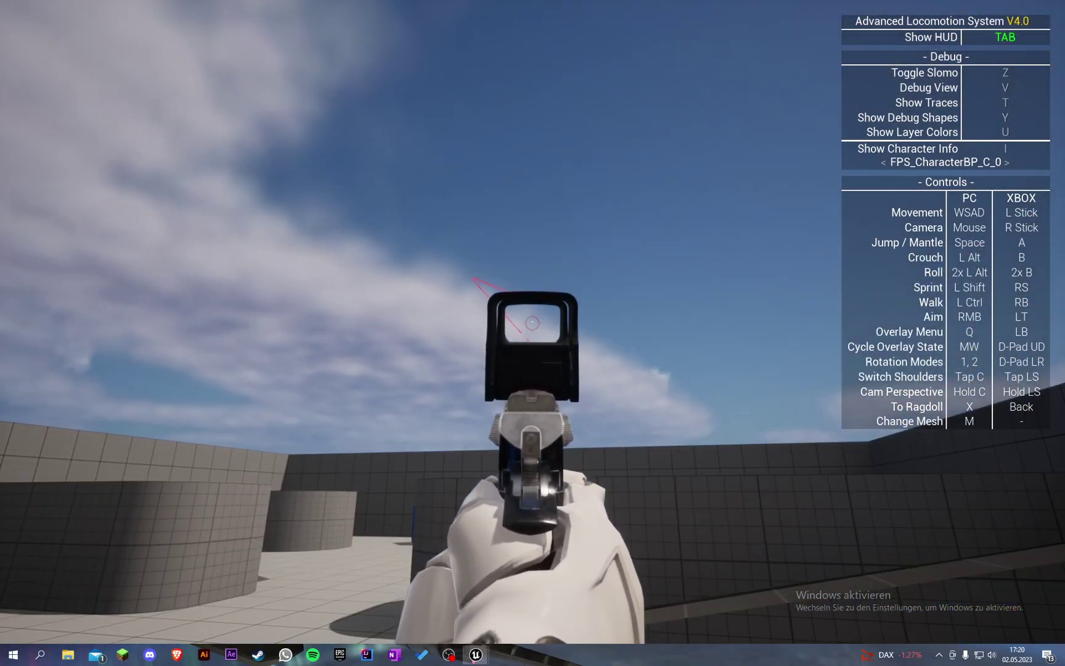
pyautogui.press('Escape')
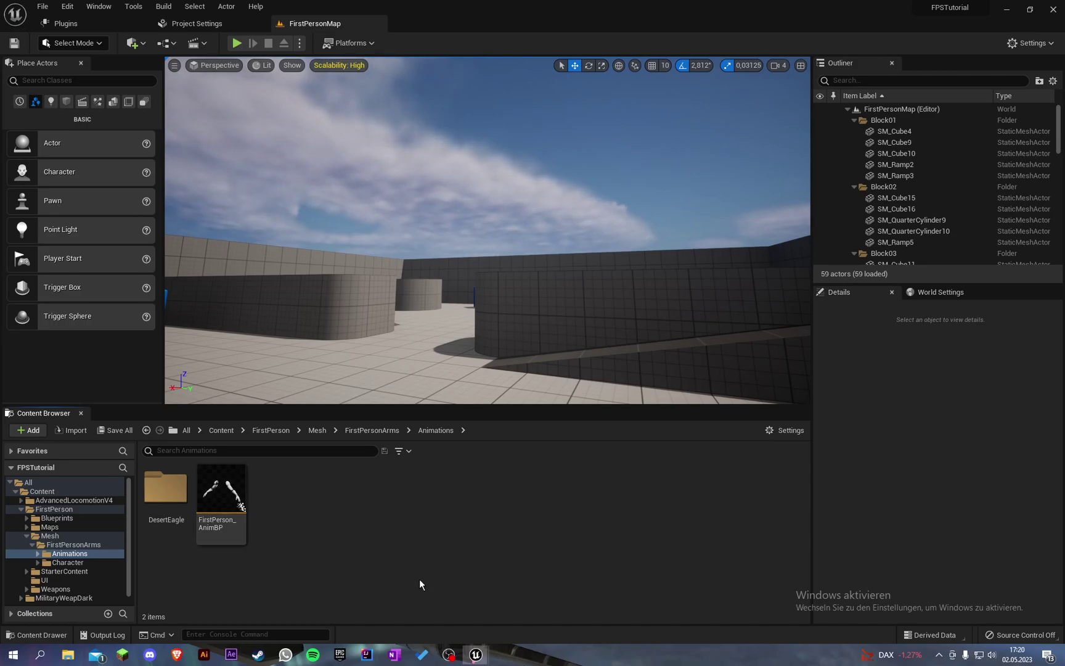
# Open FPS_CharacterBP from FirstPerson > Blueprints and show its character preview viewport
pyautogui.click(281, 431)
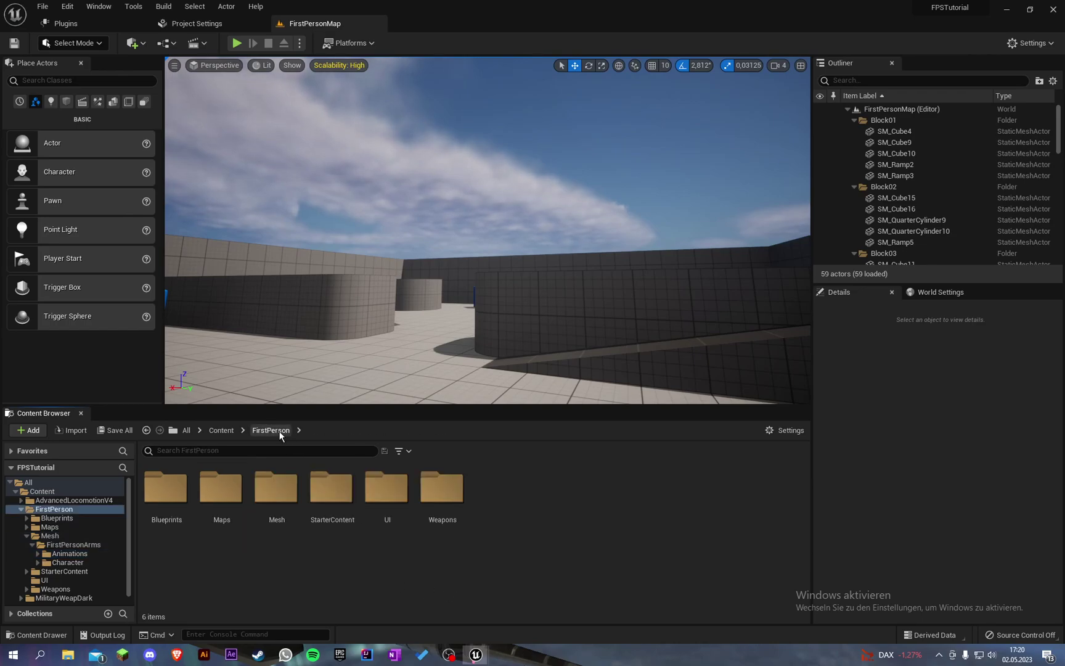
pyautogui.doubleClick(165, 486)
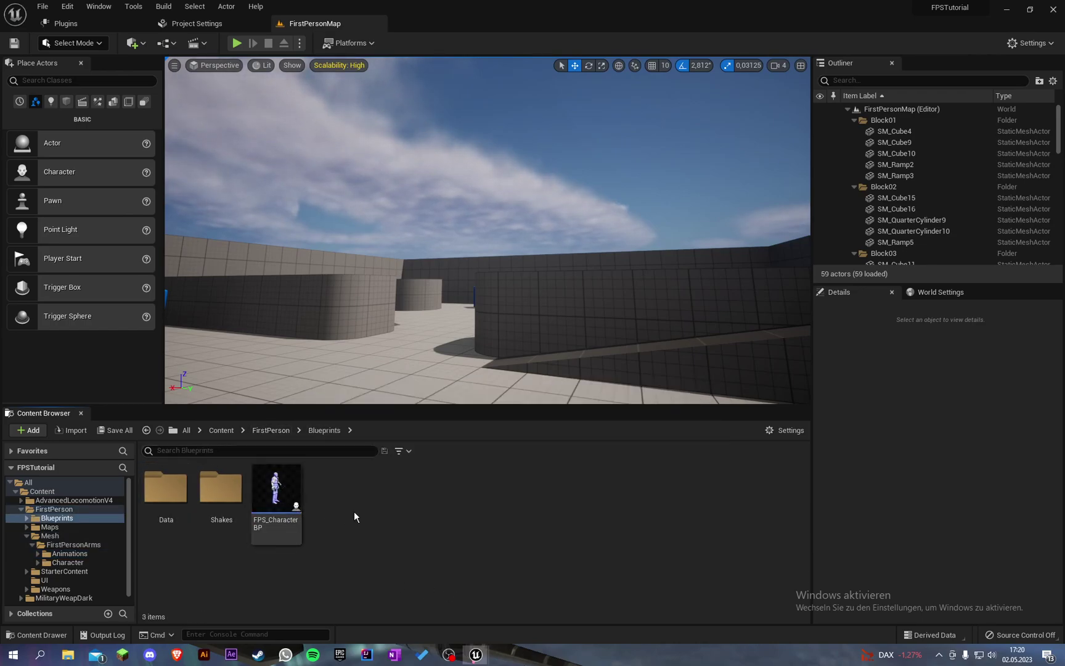
pyautogui.click(276, 493)
pyautogui.doubleClick(277, 499)
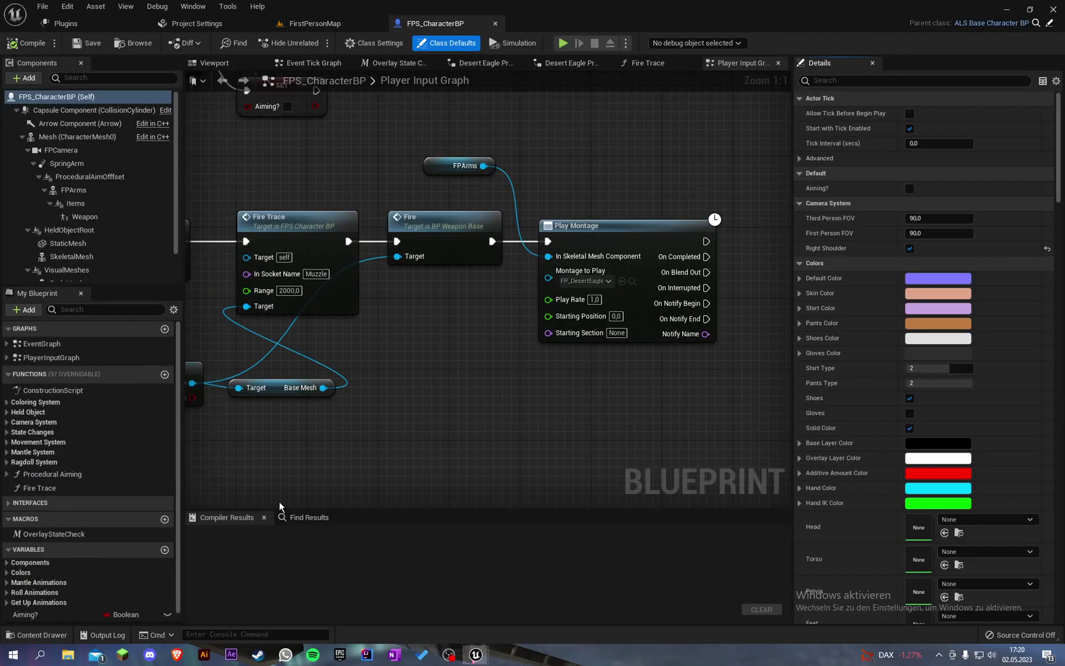
pyautogui.click(214, 63)
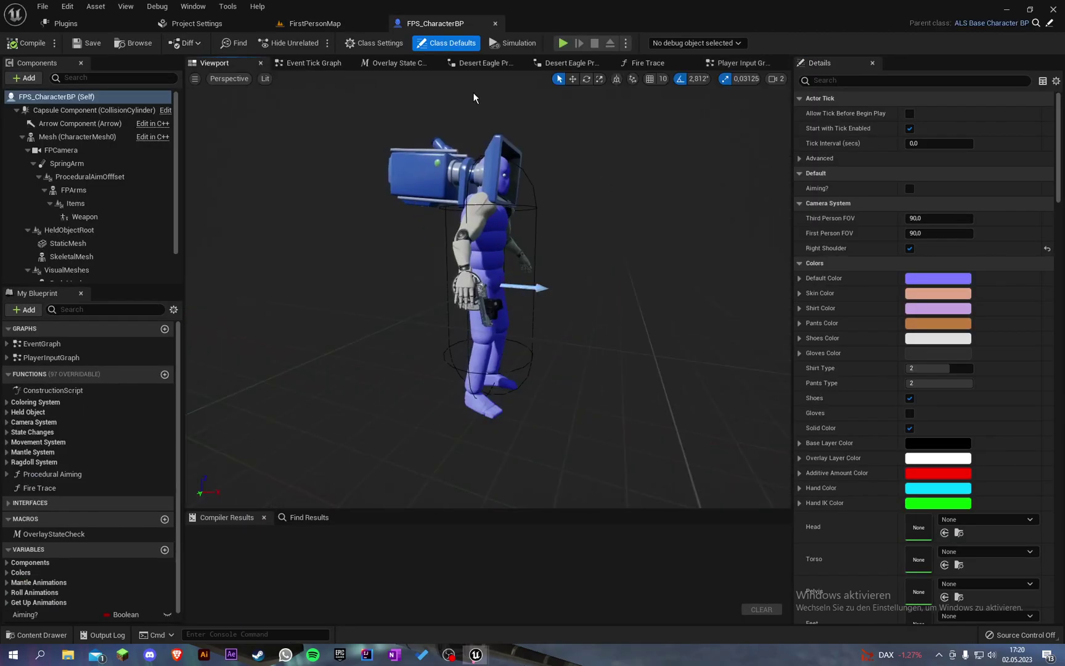
# Play FirstPersonMap full screen with the Desert Eagle equipped, then end the session
pyautogui.click(330, 25)
pyautogui.click(236, 43)
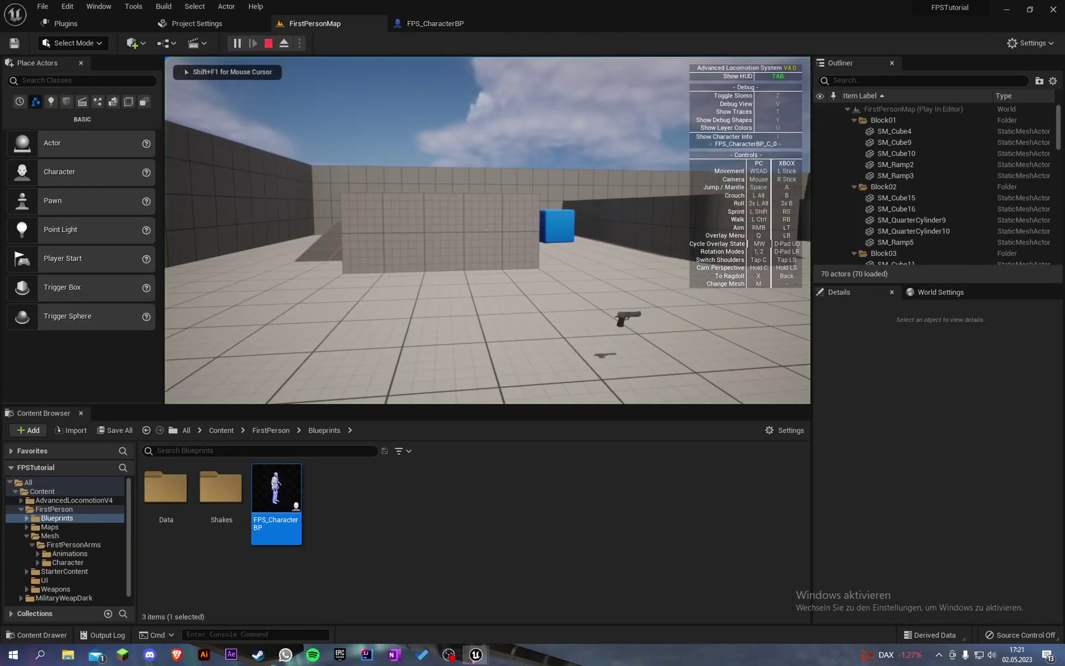
pyautogui.press('F11')
pyautogui.press('q')
pyautogui.scroll(1, 533, 321)
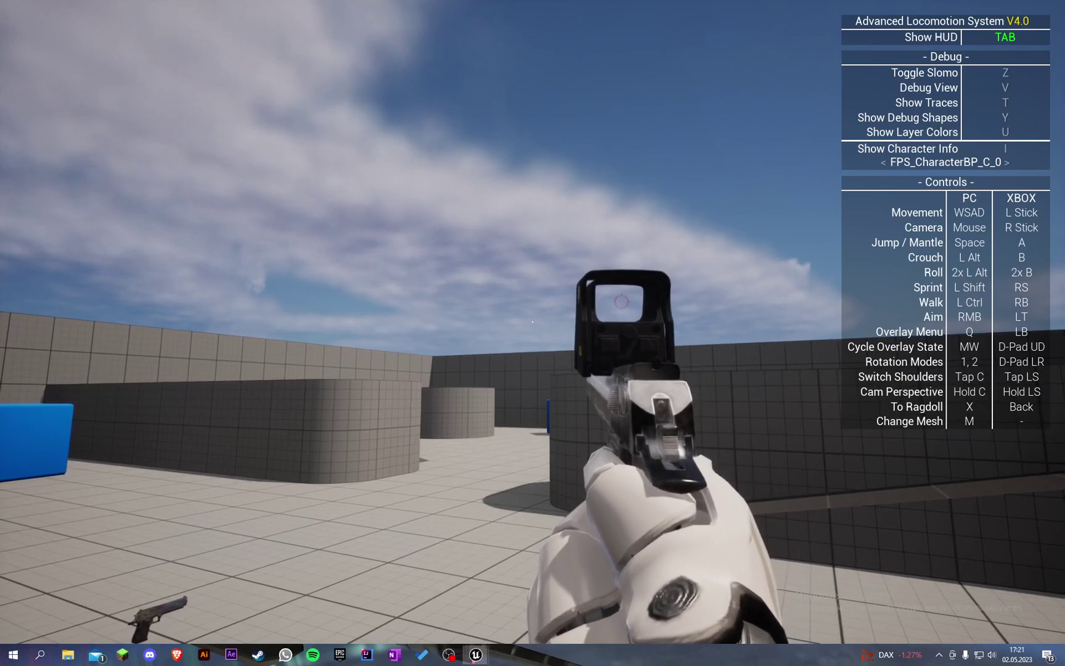
pyautogui.press('Escape')
# Give the SpringArm Camera Lag Speed 20 and Max Distance 2, and save FPS_CharacterBP
pyautogui.click(437, 22)
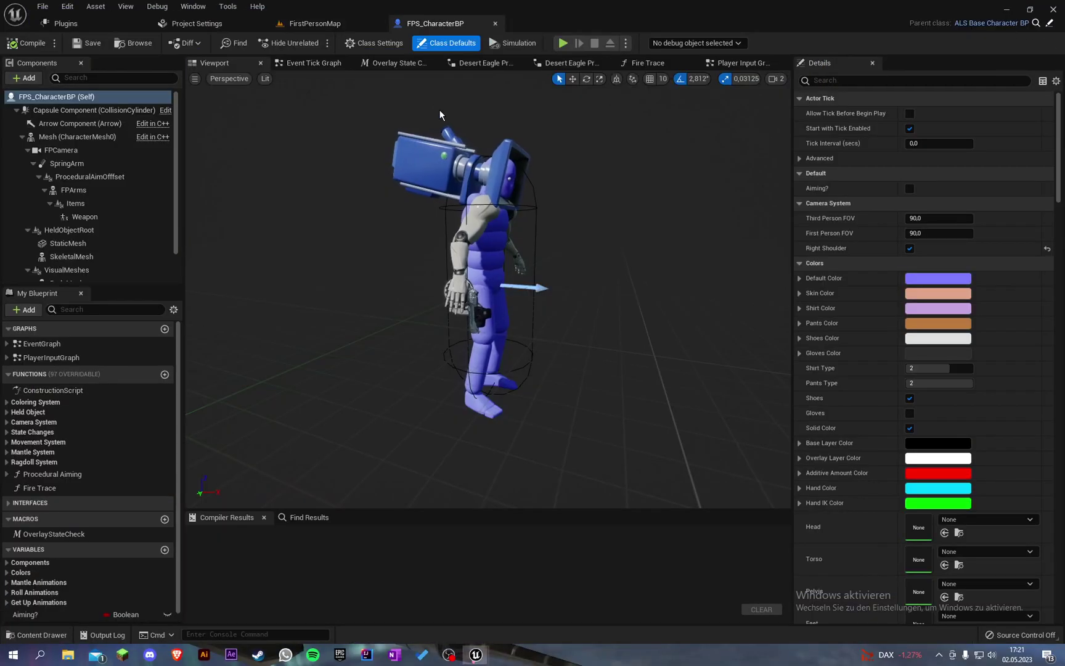
pyautogui.click(117, 162)
pyautogui.scroll(-5, 890, 381)
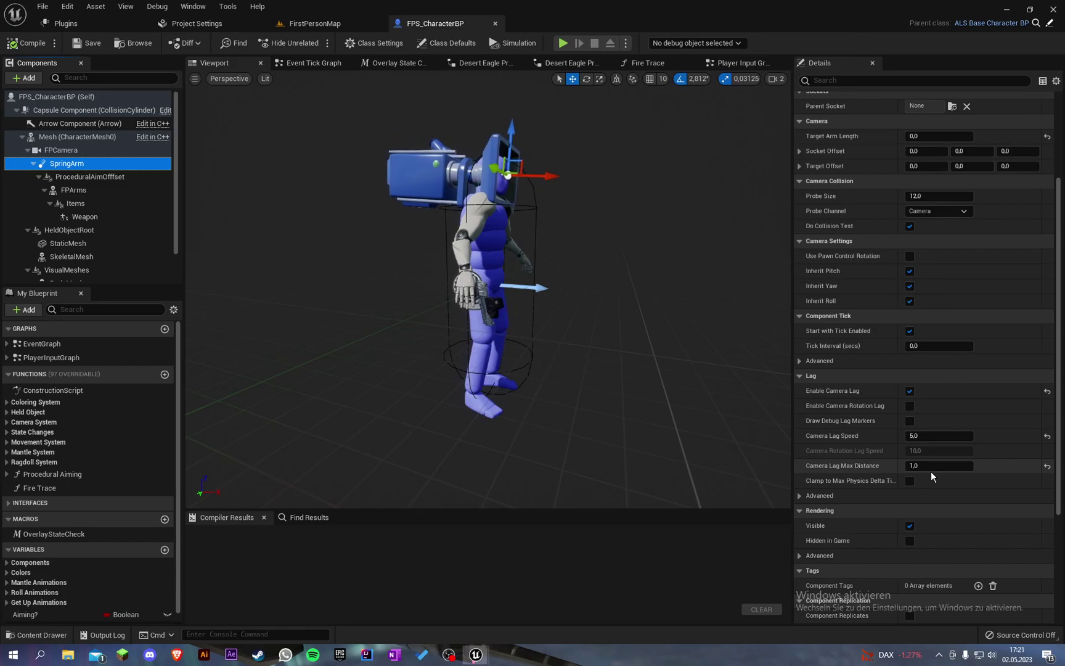
pyautogui.click(940, 437)
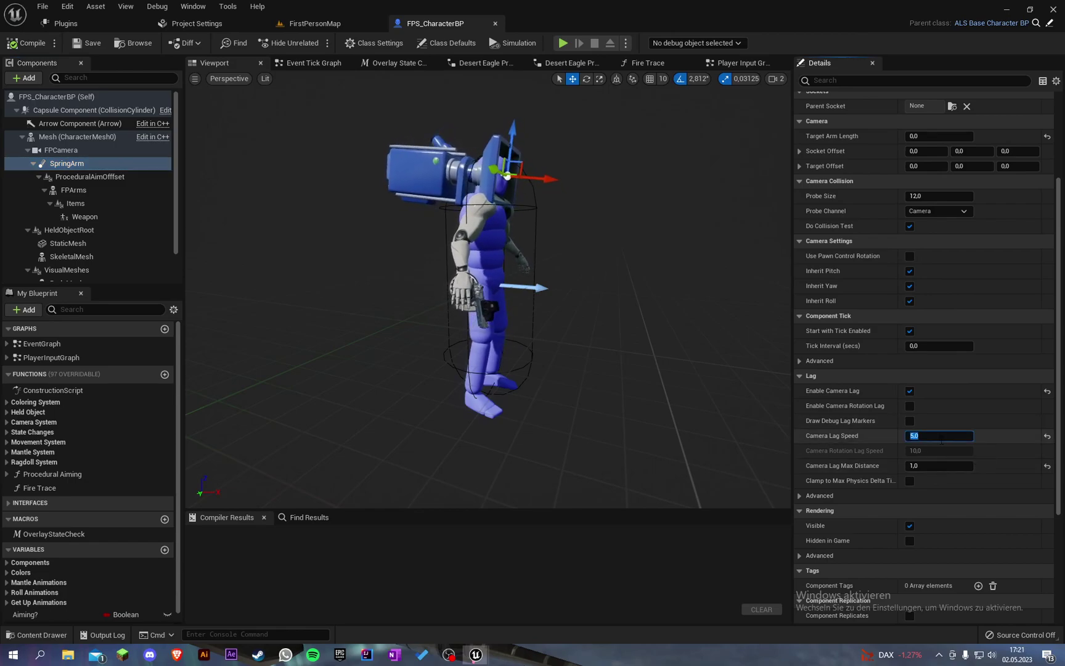
pyautogui.write('20')
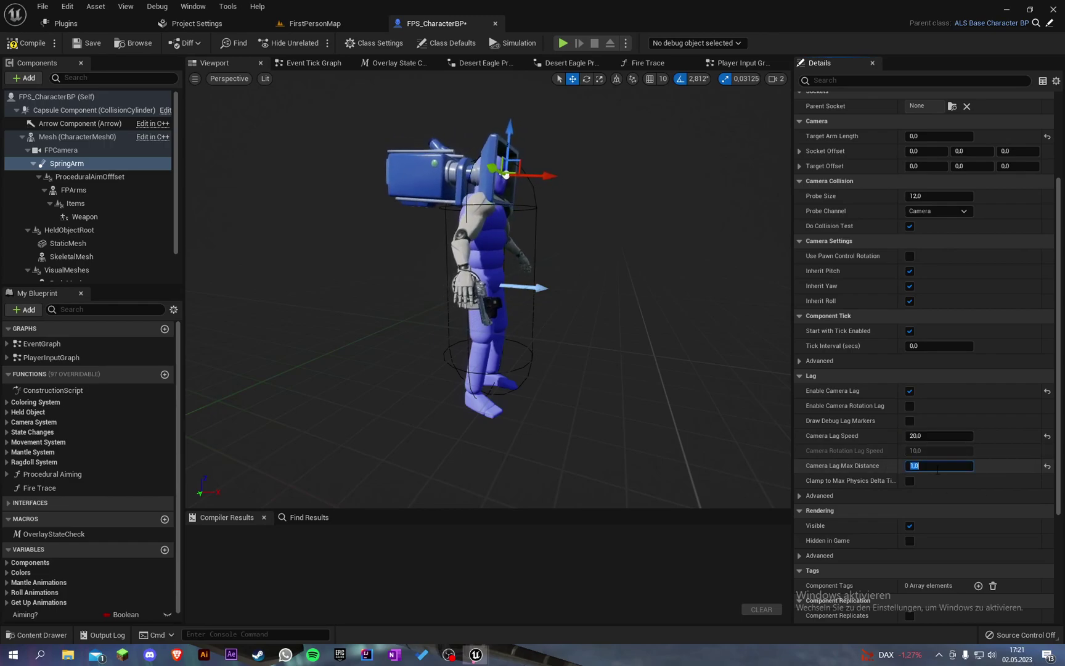
pyautogui.click(28, 44)
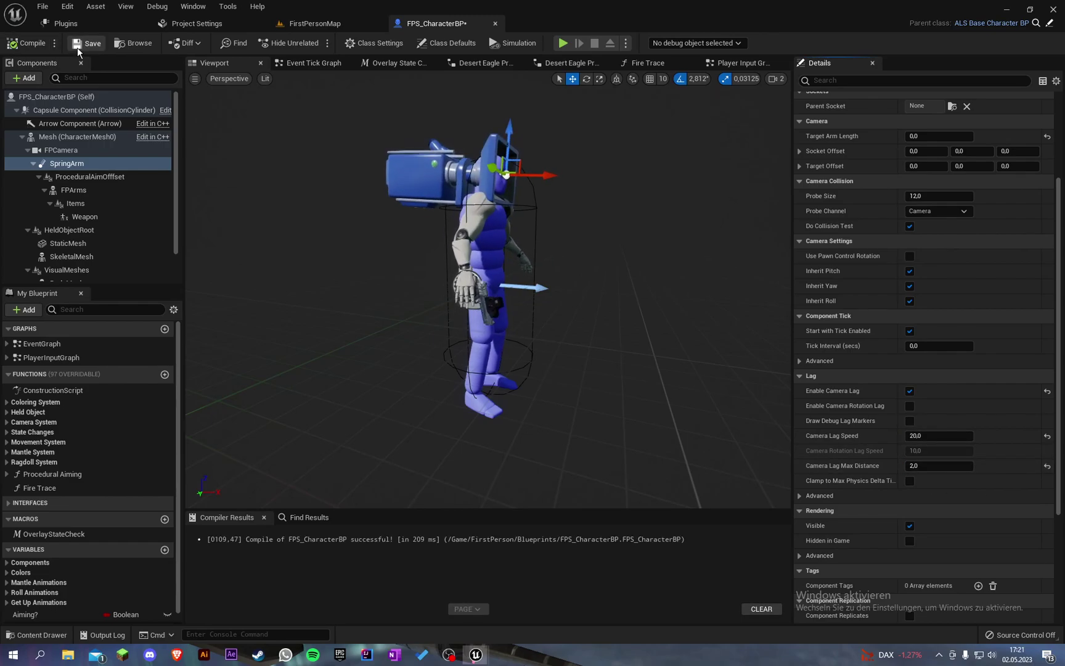
pyautogui.click(317, 24)
# Play the level with Alt+P, test the Desert Eagle with the new camera lag, then exit
pyautogui.hotkey('alt', 'p')
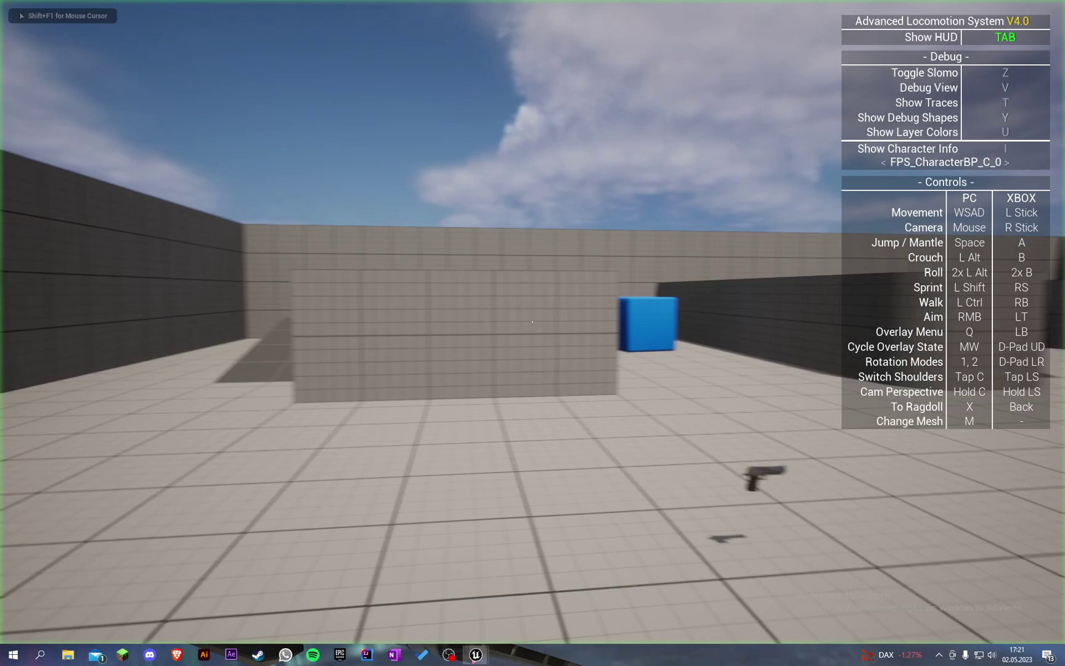
pyautogui.press('q')
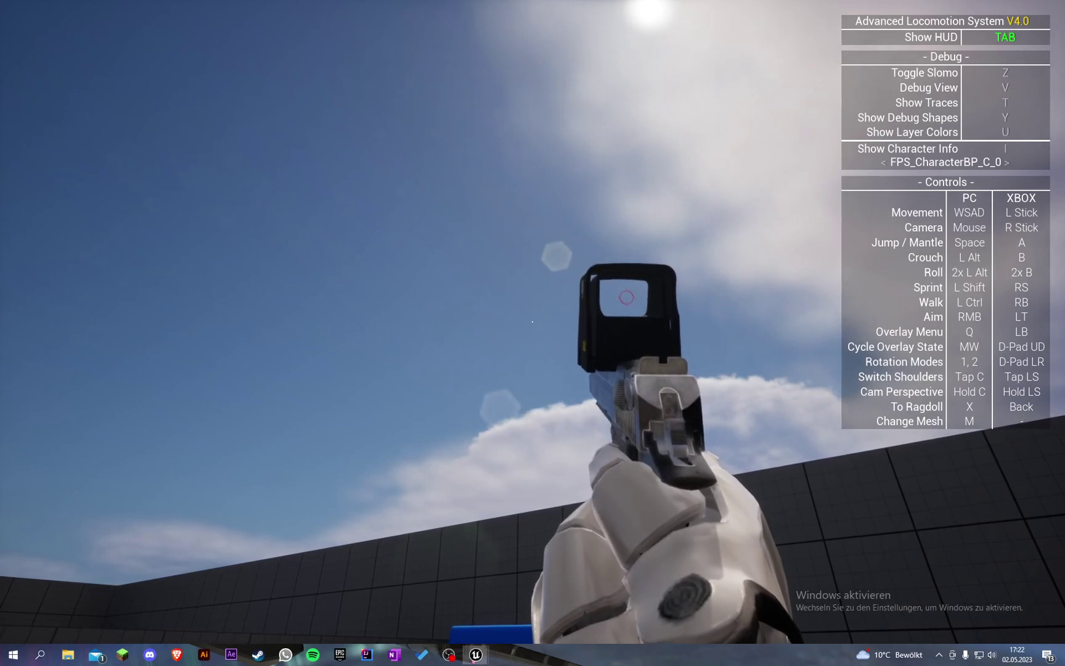
pyautogui.press('Escape')
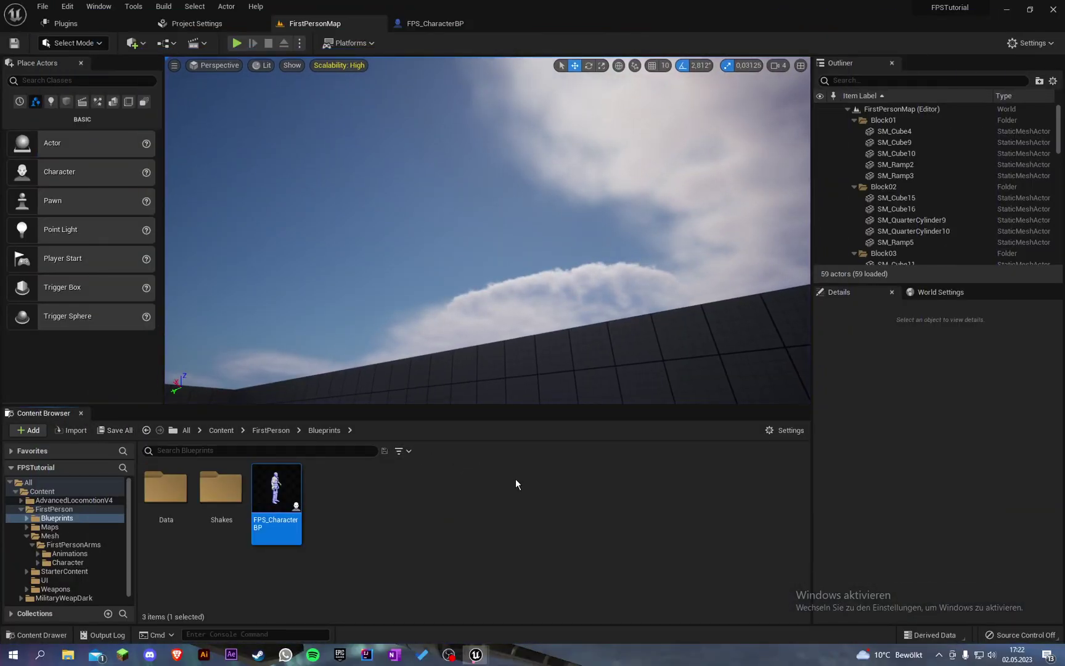
# Open BP_Weapon_DesertEagle from the Weapons > Blueprints > Weapons folder
pyautogui.click(517, 484)
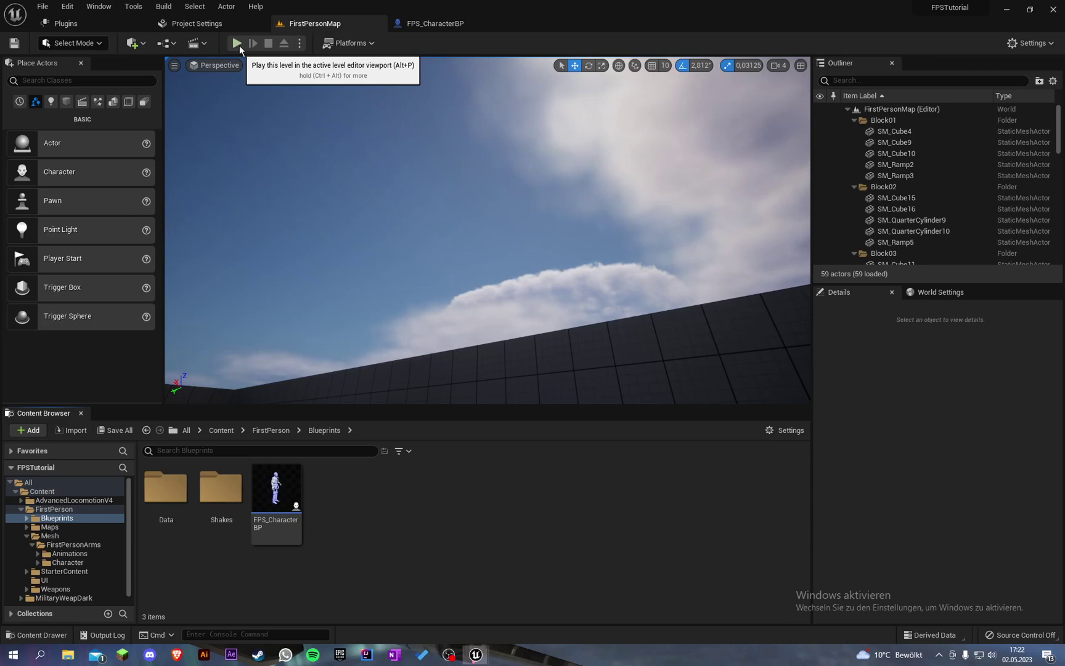
pyautogui.click(270, 430)
pyautogui.doubleClick(442, 486)
pyautogui.doubleClick(189, 484)
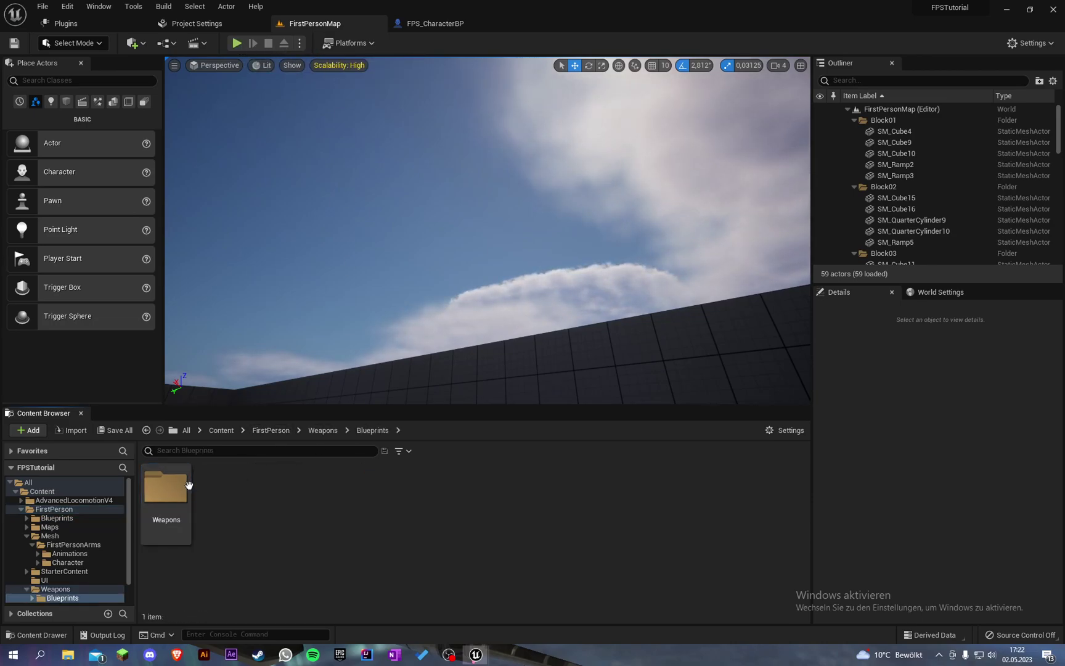
pyautogui.doubleClick(189, 484)
pyautogui.doubleClick(206, 485)
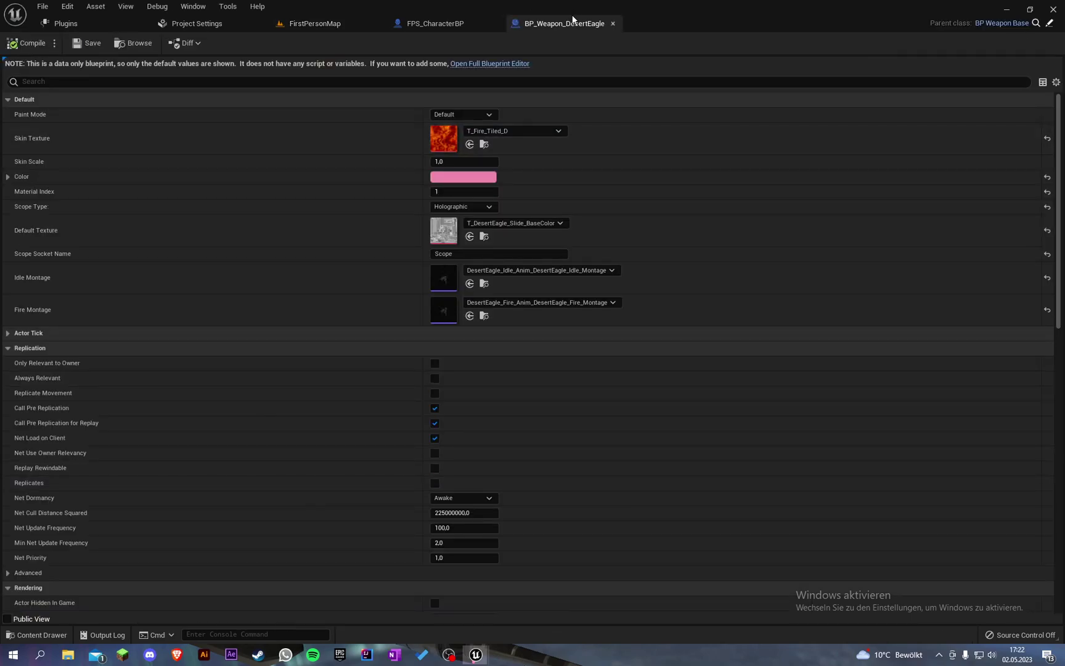
# Set Paint Mode to Skin and zoom into the weapon's red T_Fire_Tiled_D preview
pyautogui.click(442, 114)
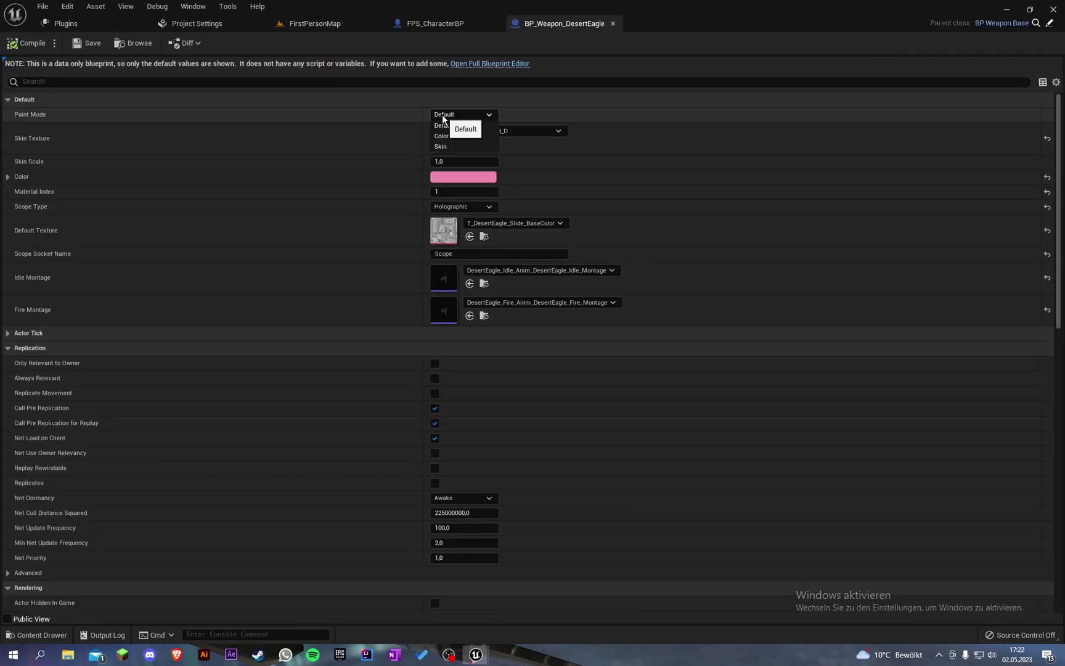
pyautogui.click(454, 138)
pyautogui.click(457, 113)
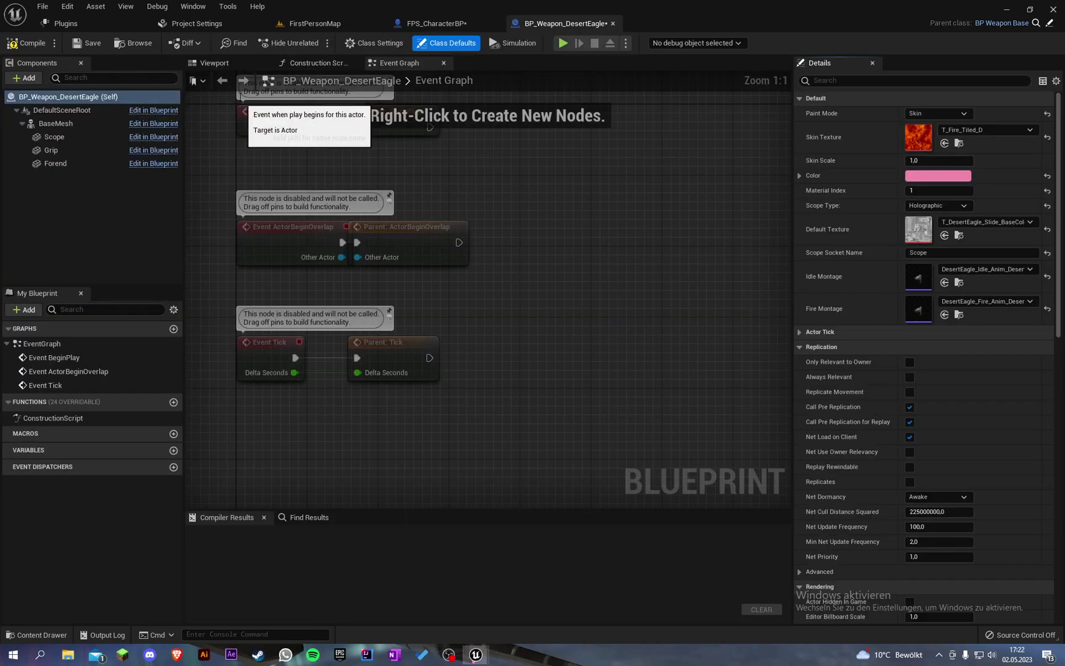
pyautogui.click(214, 63)
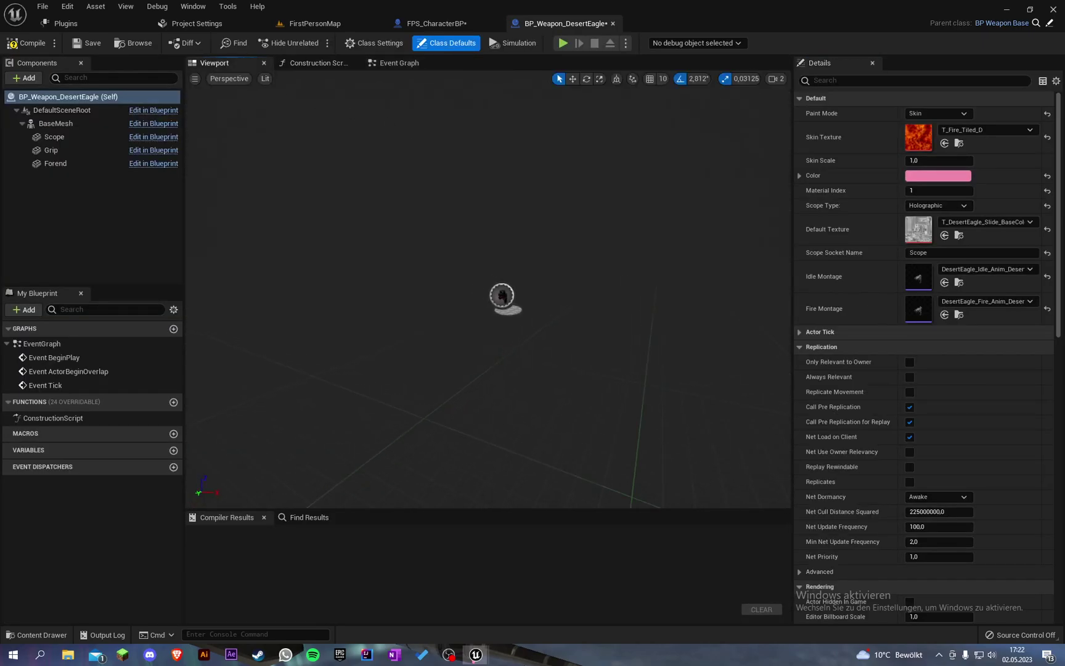
pyautogui.scroll(10, 421, 137)
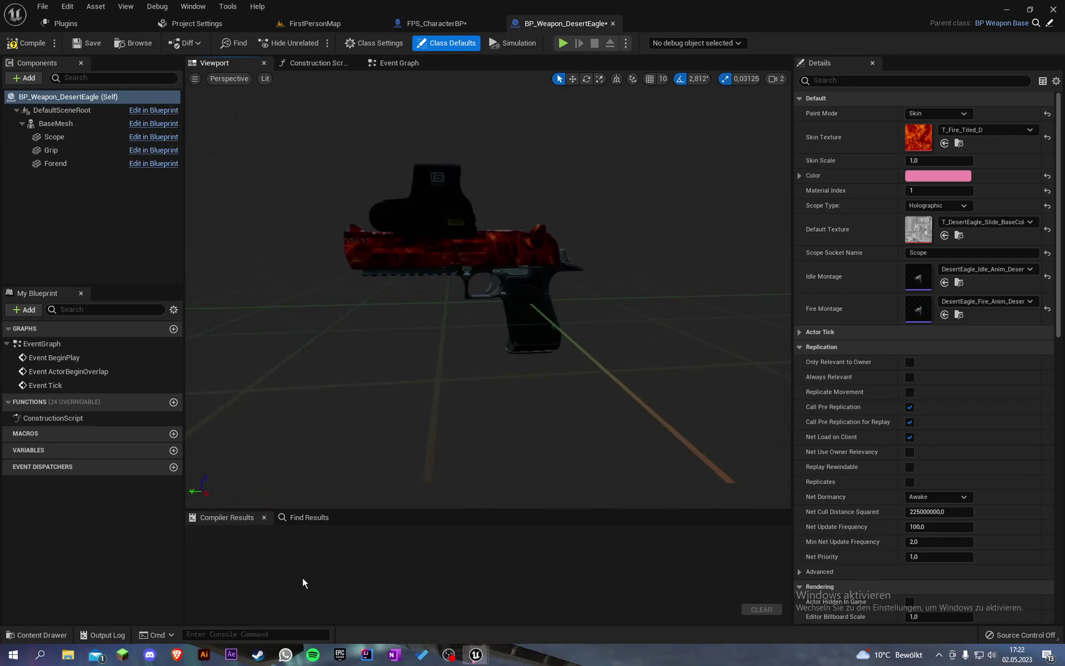
# Launch paint.net and create a new 1000 × 1000 pixel image
pyautogui.click(41, 655)
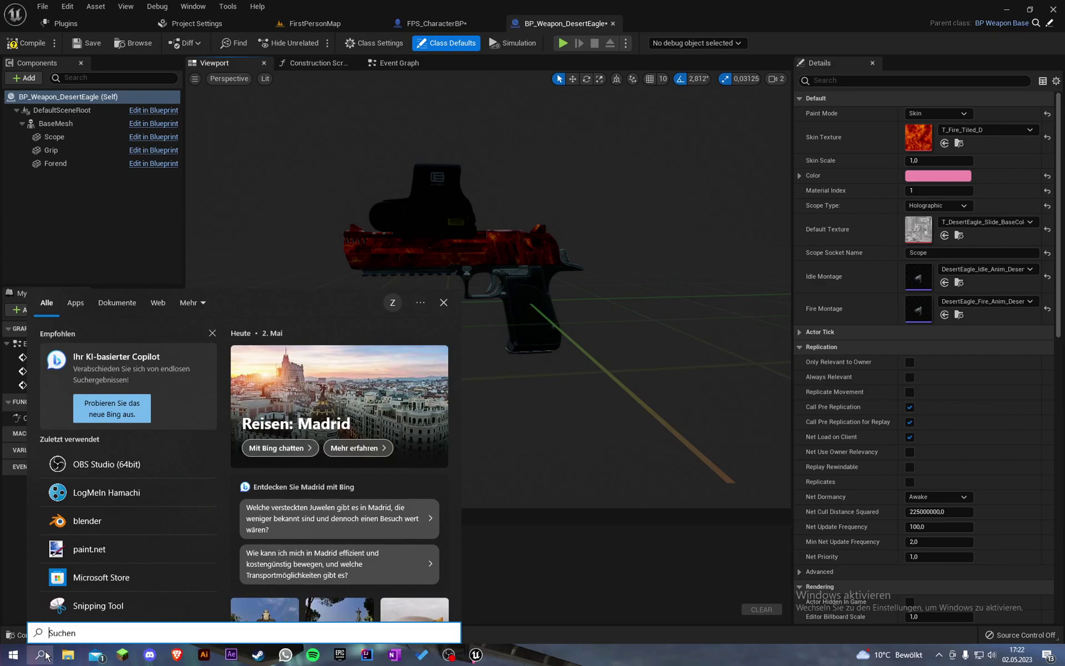
pyautogui.write('paint')
pyautogui.click(42, 654)
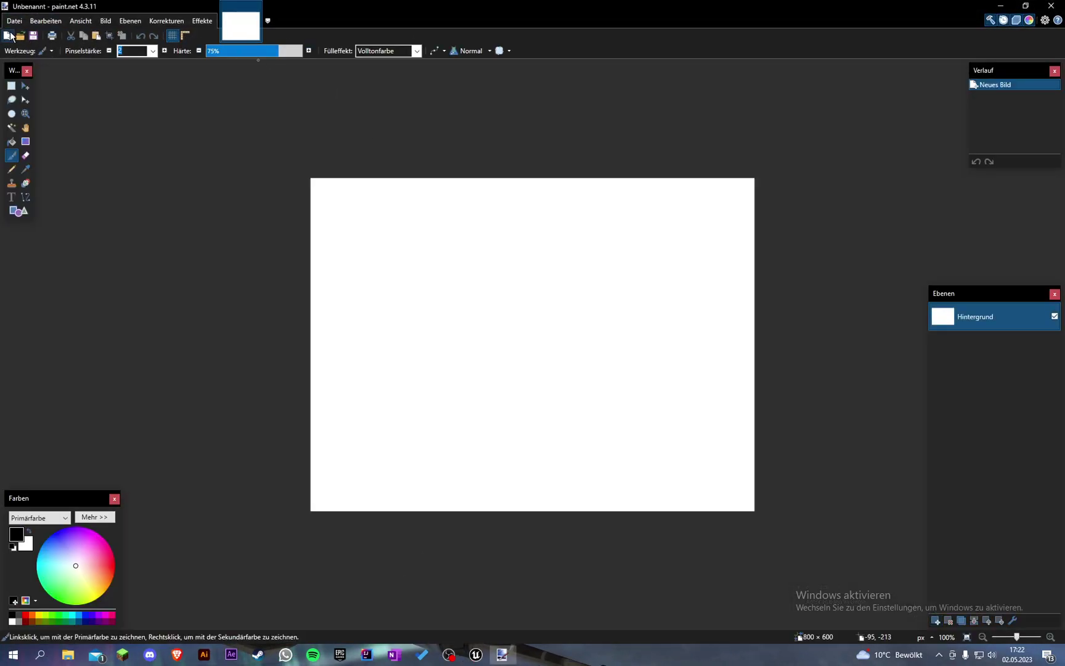
pyautogui.click(9, 35)
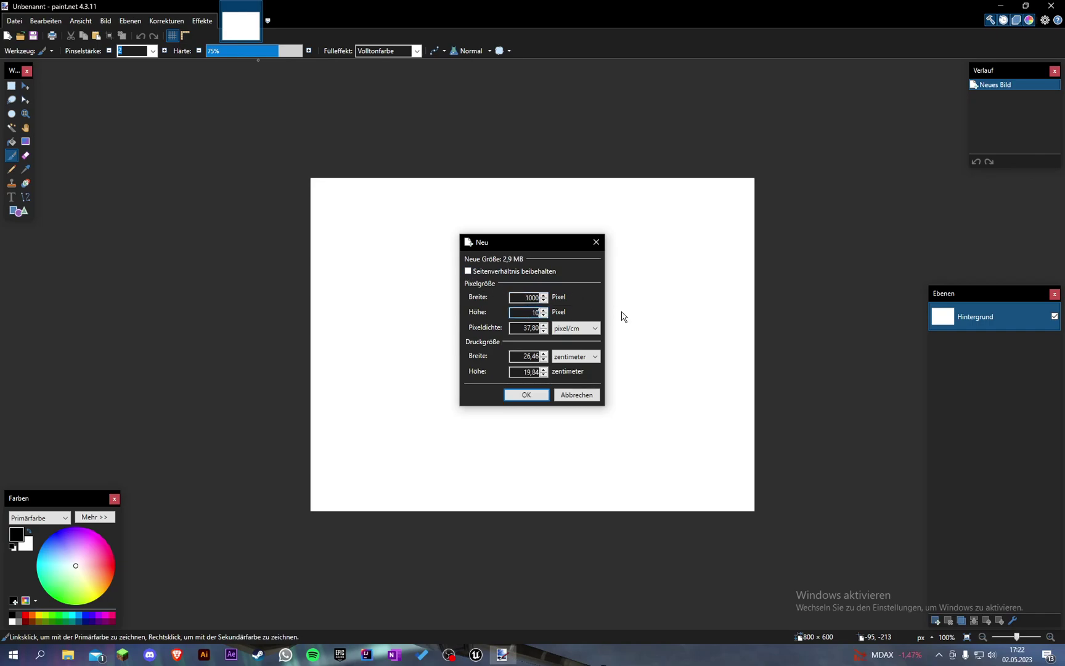
pyautogui.write('00')
pyautogui.press('Return')
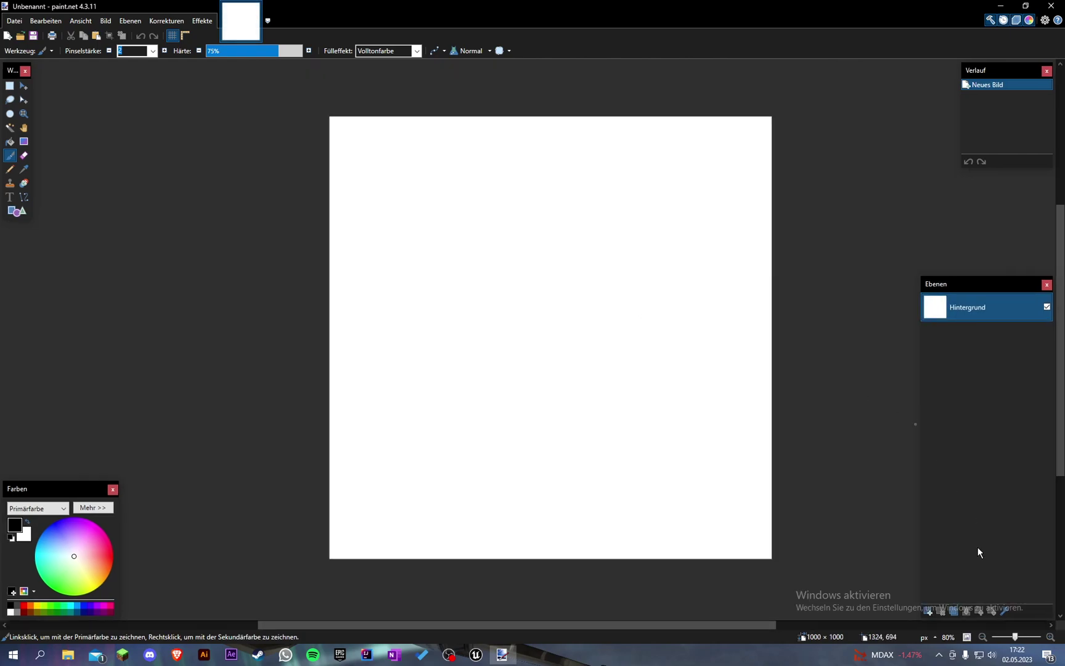
# Add a new layer and delete the Hintergrund background layer
pyautogui.click(929, 611)
pyautogui.click(1010, 346)
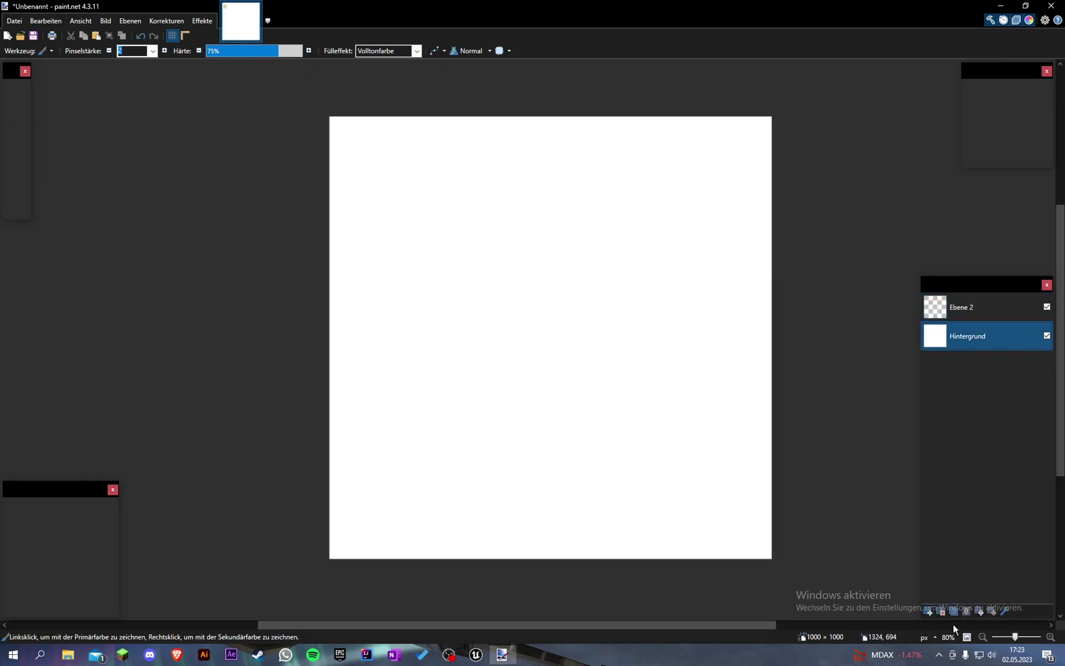
pyautogui.click(943, 611)
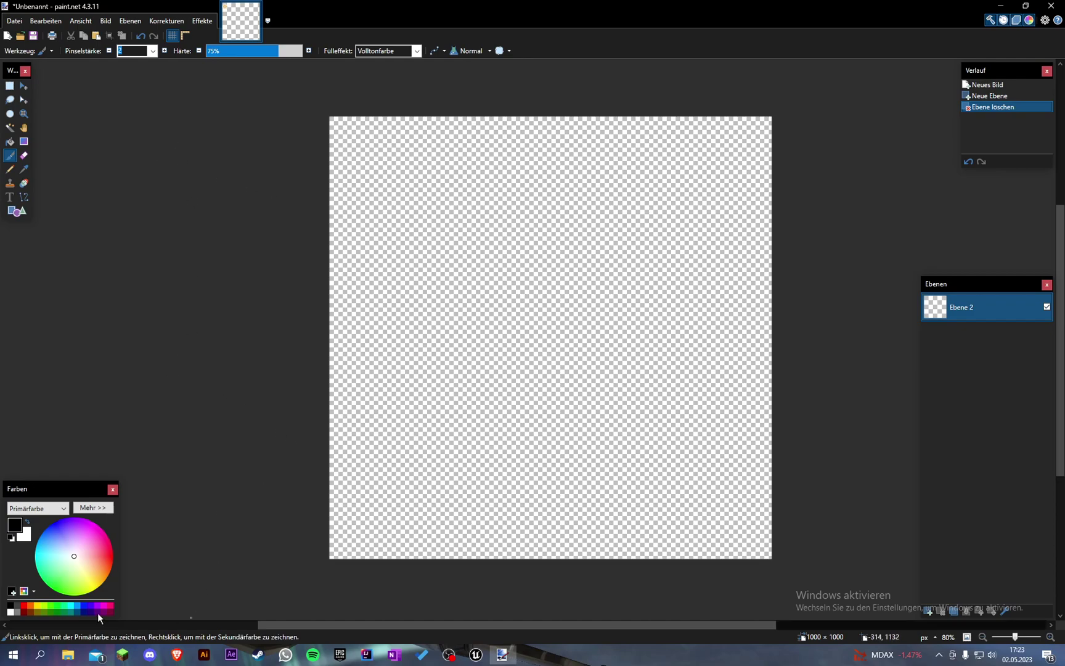
# Set the primary colour to brown 6B3812 and the brush width to 200
pyautogui.click(93, 507)
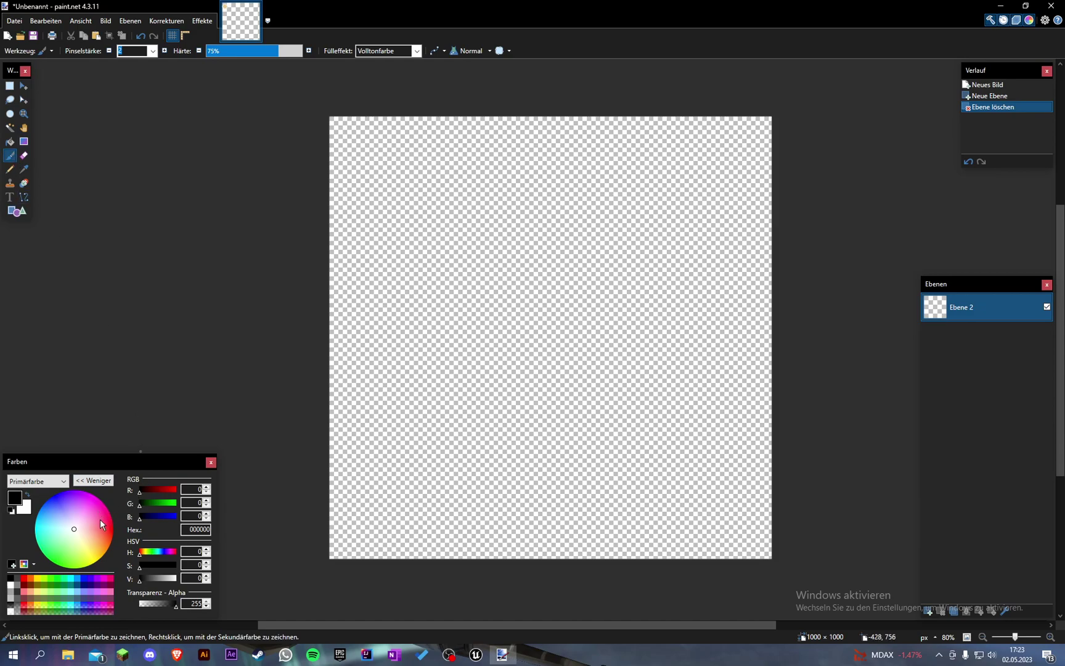
pyautogui.moveTo(97, 520); pyautogui.dragTo(103, 538)
pyautogui.moveTo(174, 578); pyautogui.dragTo(152, 573)
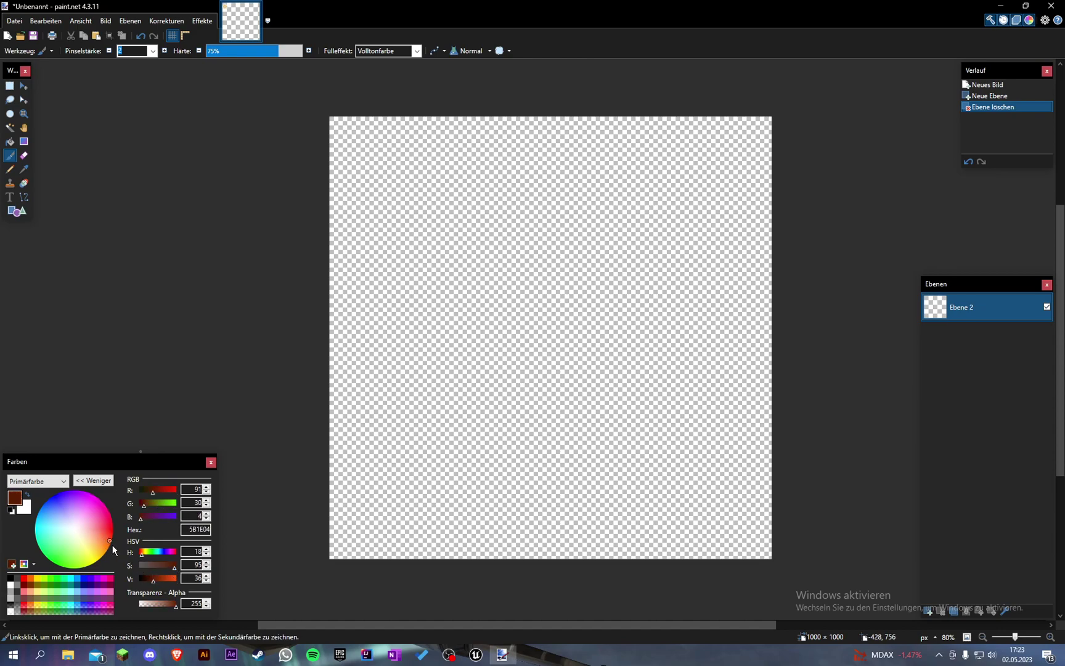
pyautogui.moveTo(108, 537); pyautogui.dragTo(104, 542)
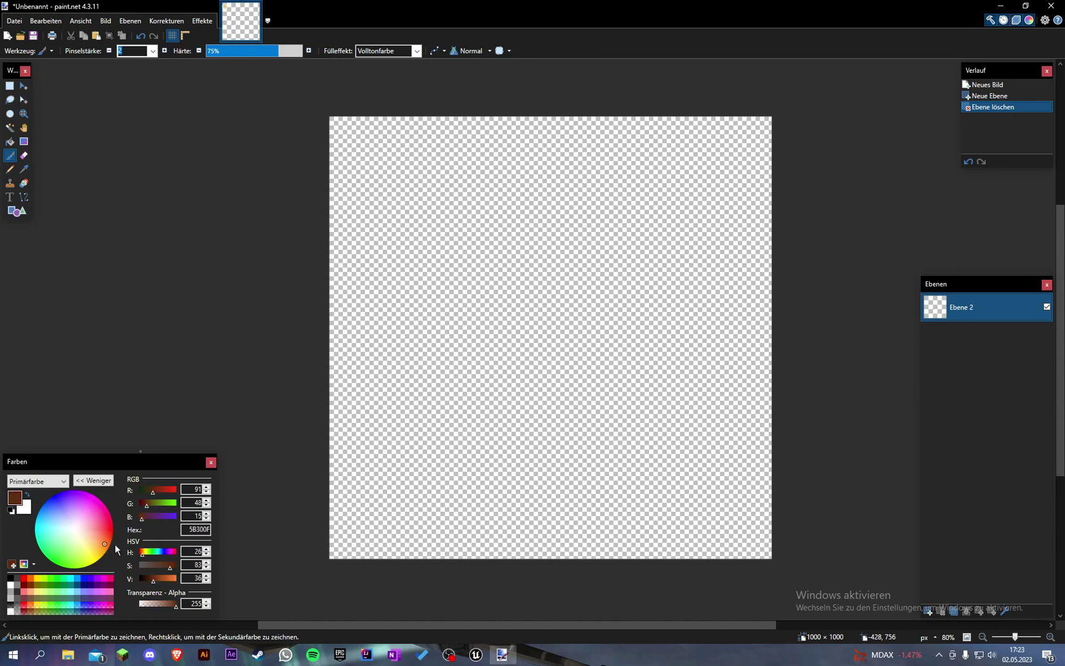
pyautogui.moveTo(156, 578); pyautogui.dragTo(154, 577)
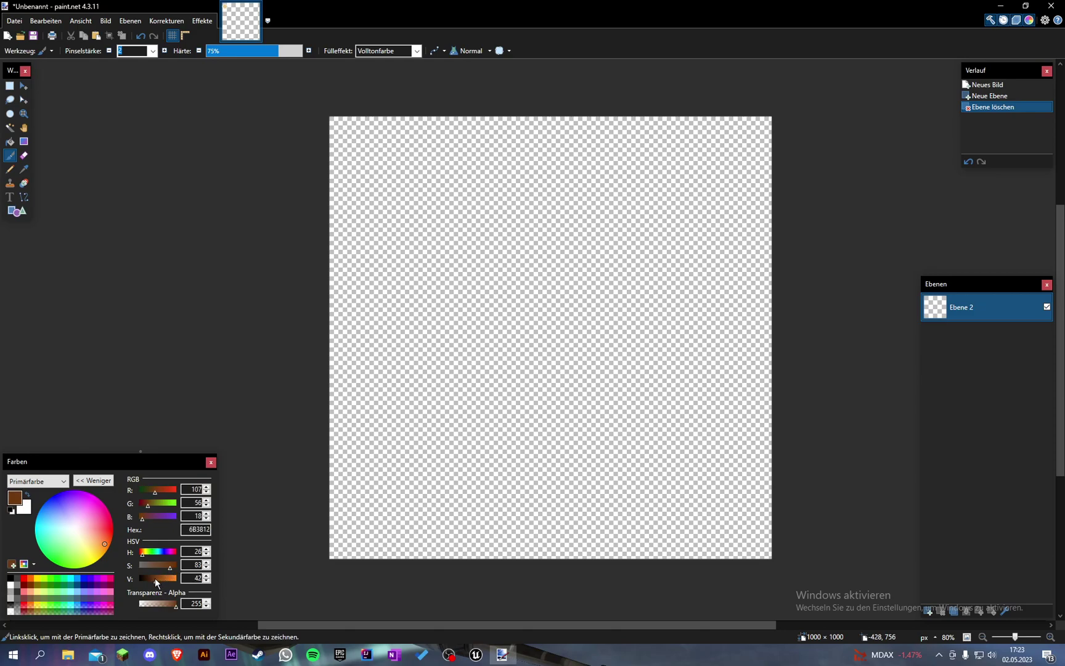
pyautogui.click(152, 51)
pyautogui.click(140, 272)
pyautogui.click(152, 51)
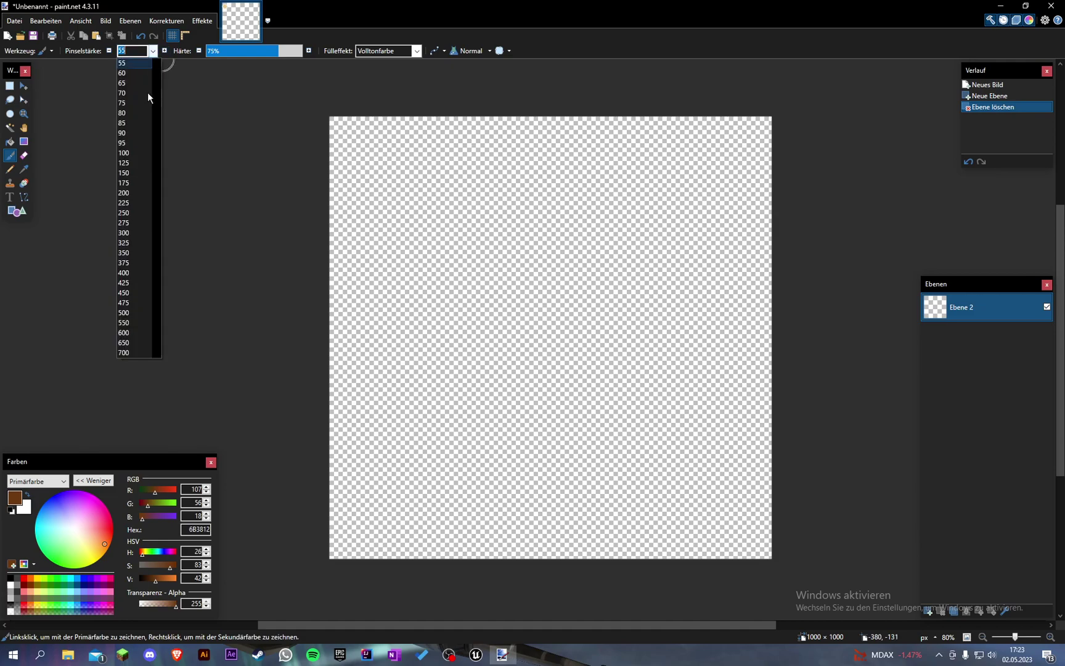
pyautogui.click(136, 245)
# Paint seven large brown blobs spread across the canvas and its edges
pyautogui.moveTo(400, 256)
pyautogui.mouseDown()
pyautogui.moveTo(385, 277)
pyautogui.moveTo(397, 281)
pyautogui.mouseUp()
pyautogui.moveTo(439, 395)
pyautogui.mouseDown()
pyautogui.moveTo(511, 404)
pyautogui.moveTo(510, 393)
pyautogui.moveTo(527, 442)
pyautogui.moveTo(550, 443)
pyautogui.mouseUp()
pyautogui.moveTo(723, 442); pyautogui.dragTo(714, 425)
pyautogui.moveTo(673, 247)
pyautogui.mouseDown()
pyautogui.moveTo(647, 257)
pyautogui.moveTo(679, 261)
pyautogui.moveTo(657, 294)
pyautogui.mouseUp()
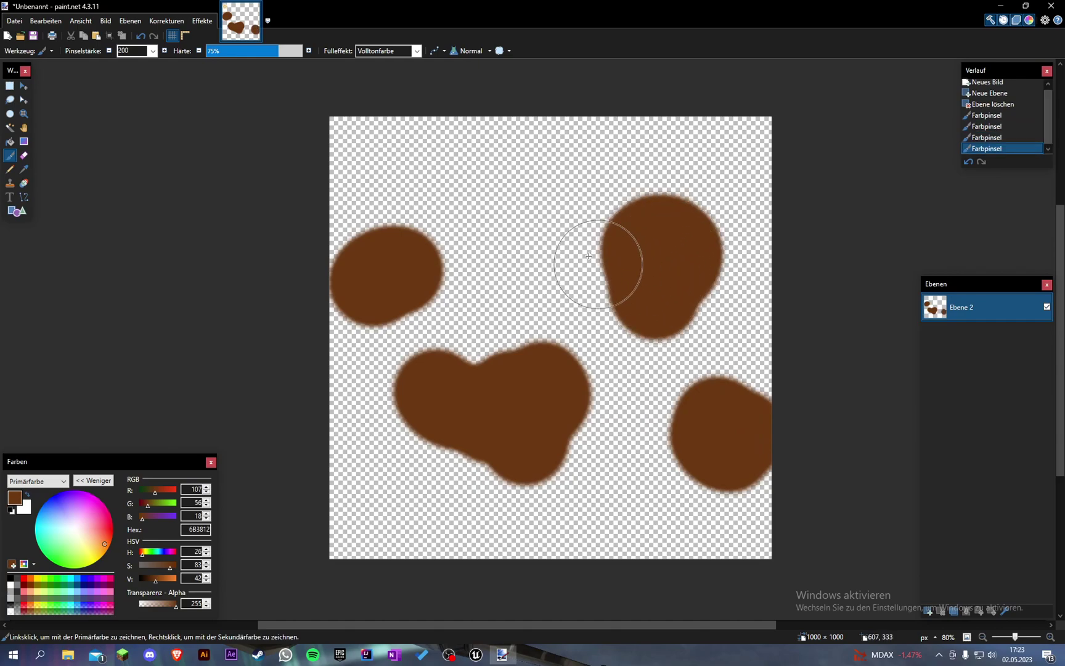
pyautogui.moveTo(513, 134)
pyautogui.mouseDown()
pyautogui.moveTo(515, 114)
pyautogui.moveTo(564, 108)
pyautogui.mouseUp()
pyautogui.moveTo(615, 572); pyautogui.dragTo(469, 582)
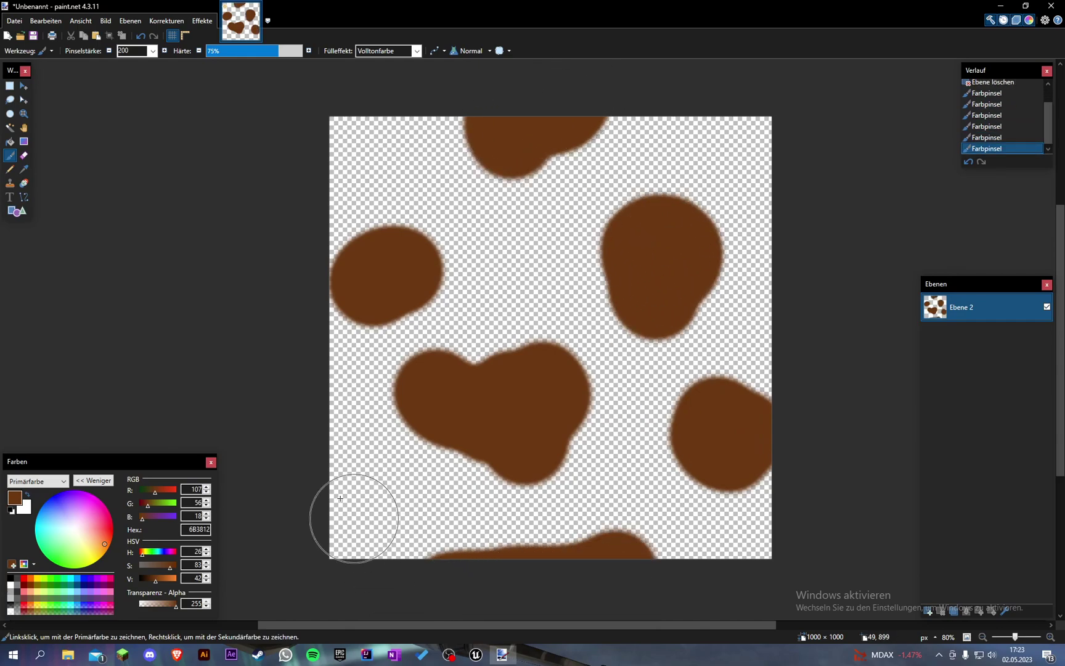
pyautogui.moveTo(352, 511); pyautogui.dragTo(320, 487)
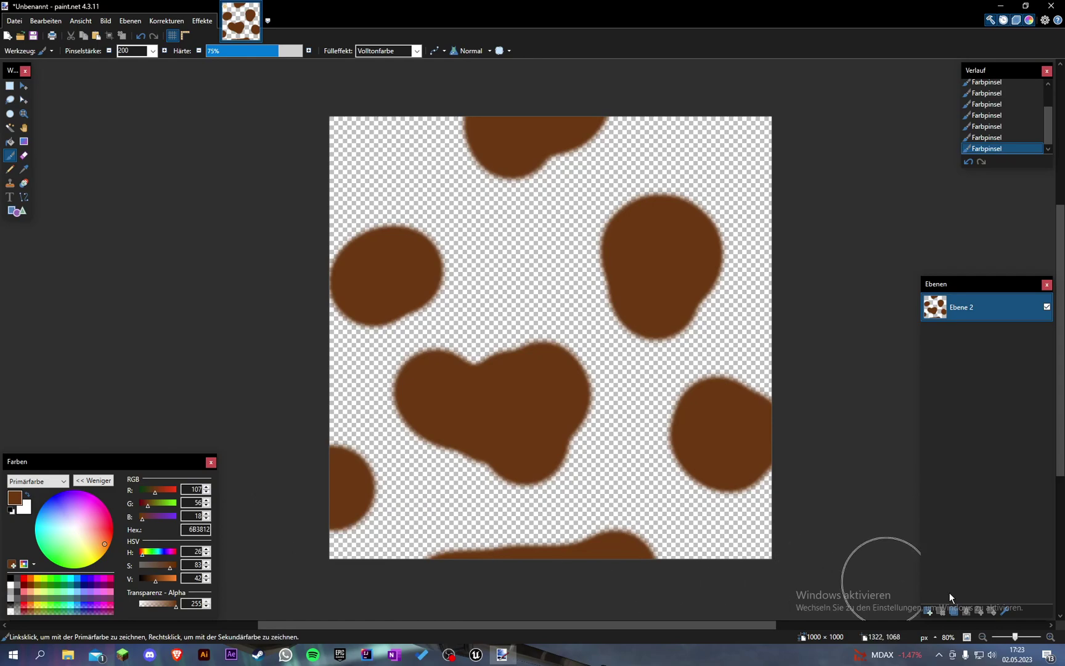
# On a new layer, paint ochre CCA145 blobs around the brown ones
pyautogui.click(929, 611)
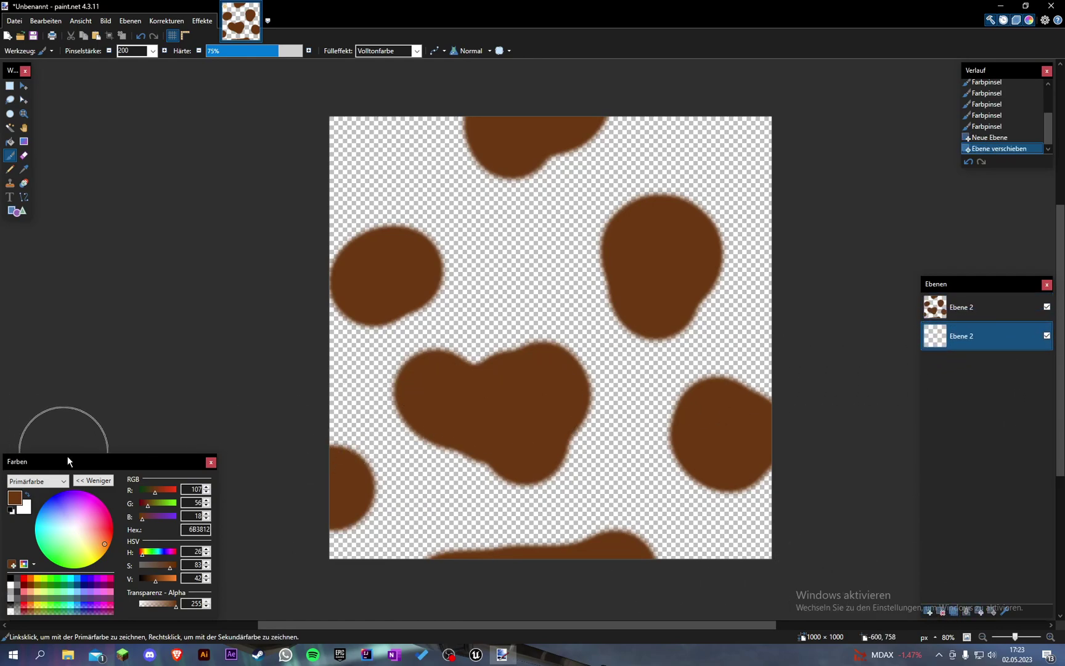
pyautogui.moveTo(155, 580)
pyautogui.mouseDown()
pyautogui.moveTo(169, 579)
pyautogui.moveTo(165, 567)
pyautogui.mouseUp()
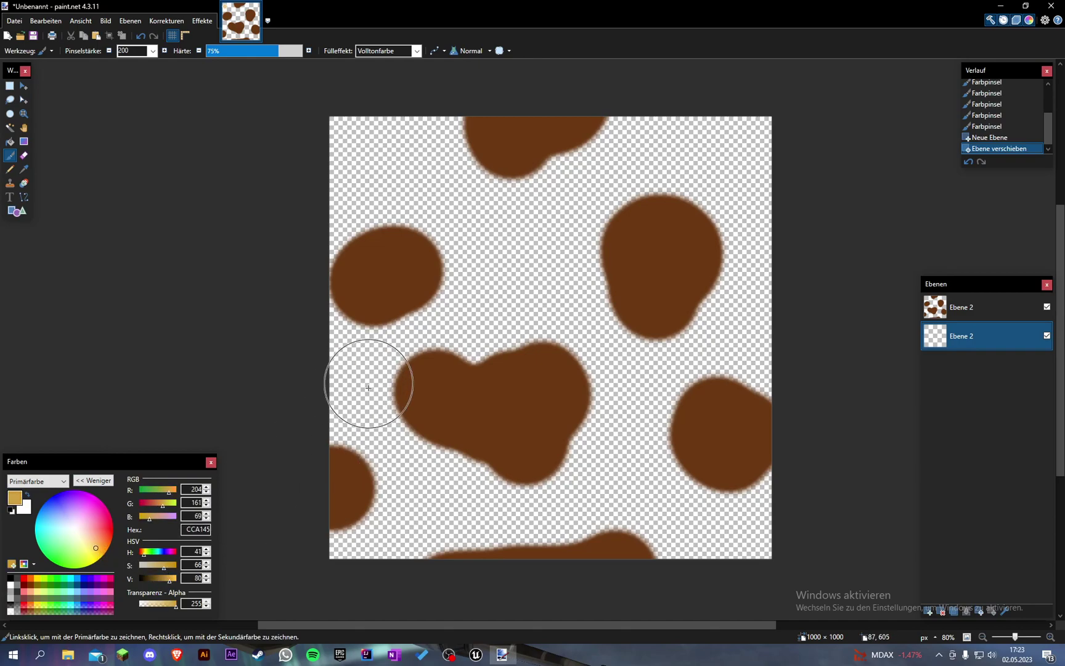
pyautogui.moveTo(369, 387); pyautogui.dragTo(391, 406)
pyautogui.click(579, 321)
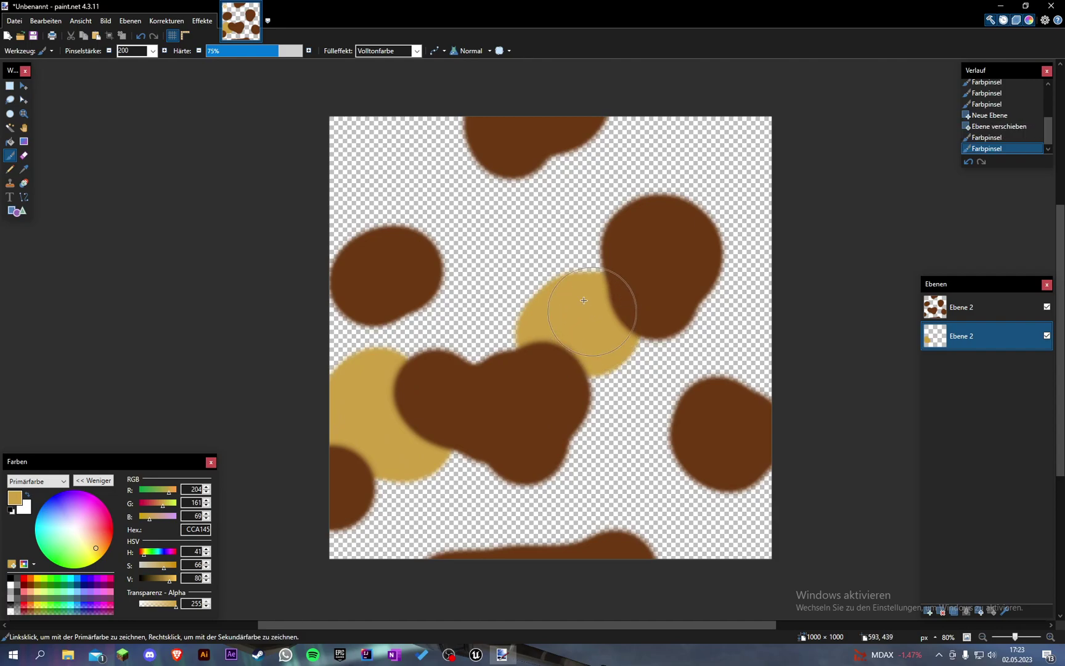
pyautogui.click(566, 266)
pyautogui.moveTo(684, 163)
pyautogui.mouseDown()
pyautogui.moveTo(756, 142)
pyautogui.moveTo(727, 230)
pyautogui.mouseUp()
pyautogui.click(386, 118)
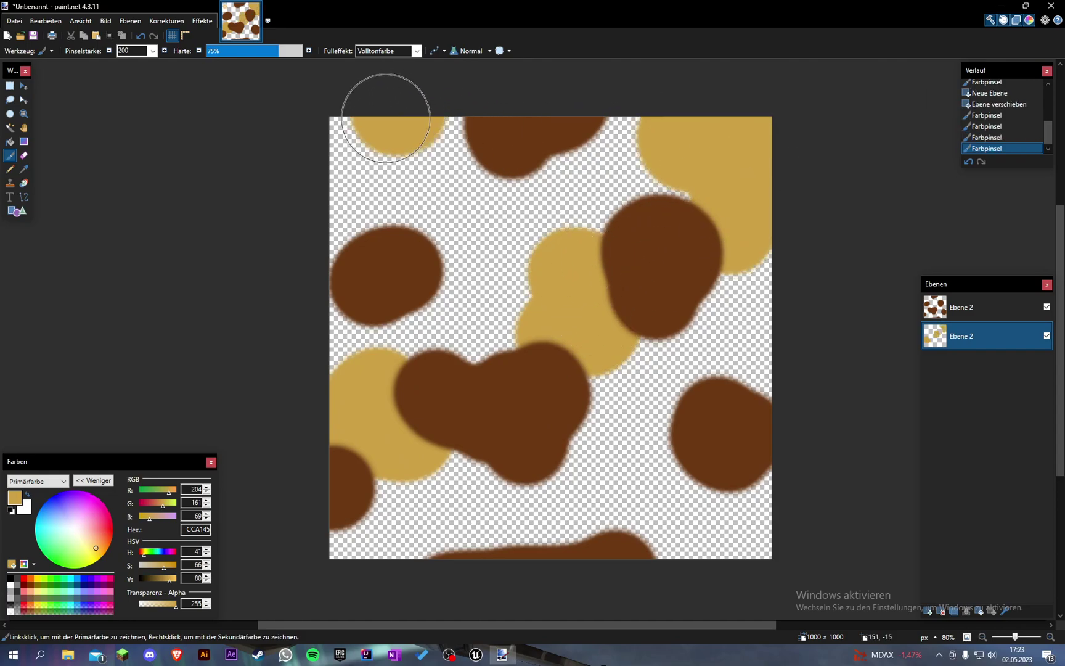
pyautogui.moveTo(386, 118)
pyautogui.mouseDown()
pyautogui.moveTo(373, 245)
pyautogui.moveTo(481, 184)
pyautogui.mouseUp()
pyautogui.moveTo(708, 468)
pyautogui.mouseDown()
pyautogui.moveTo(728, 558)
pyautogui.moveTo(649, 433)
pyautogui.mouseUp()
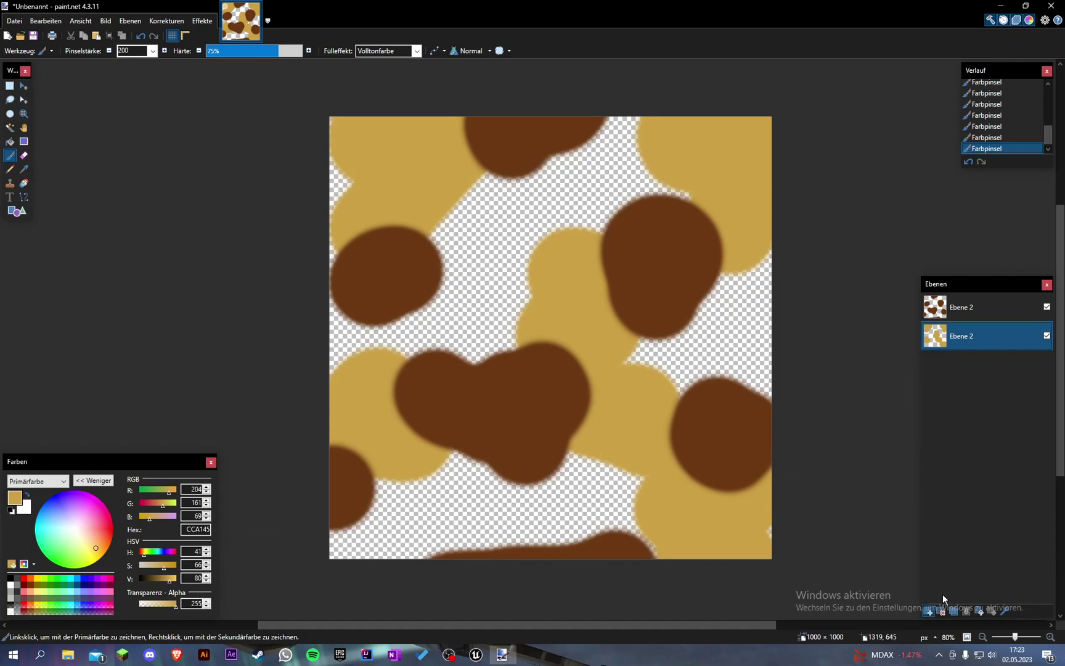
# Add Ebene 3 at the bottom of the stack and fill it with green 3F6829
pyautogui.click(929, 612)
pyautogui.moveTo(973, 336); pyautogui.dragTo(969, 385)
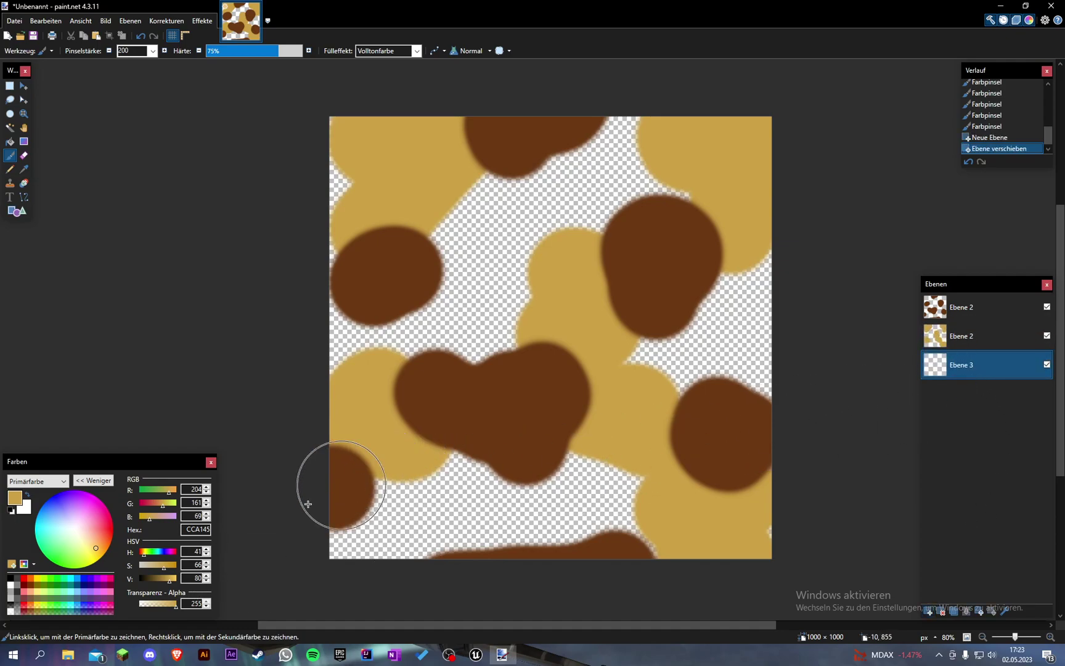
pyautogui.click(159, 577)
pyautogui.moveTo(171, 565); pyautogui.dragTo(154, 580)
pyautogui.moveTo(425, 493)
pyautogui.mouseDown()
pyautogui.moveTo(397, 504)
pyautogui.moveTo(482, 517)
pyautogui.moveTo(827, 442)
pyautogui.moveTo(295, 447)
pyautogui.moveTo(452, 314)
pyautogui.moveTo(521, 229)
pyautogui.moveTo(746, 151)
pyautogui.moveTo(494, 83)
pyautogui.moveTo(502, 86)
pyautogui.mouseUp()
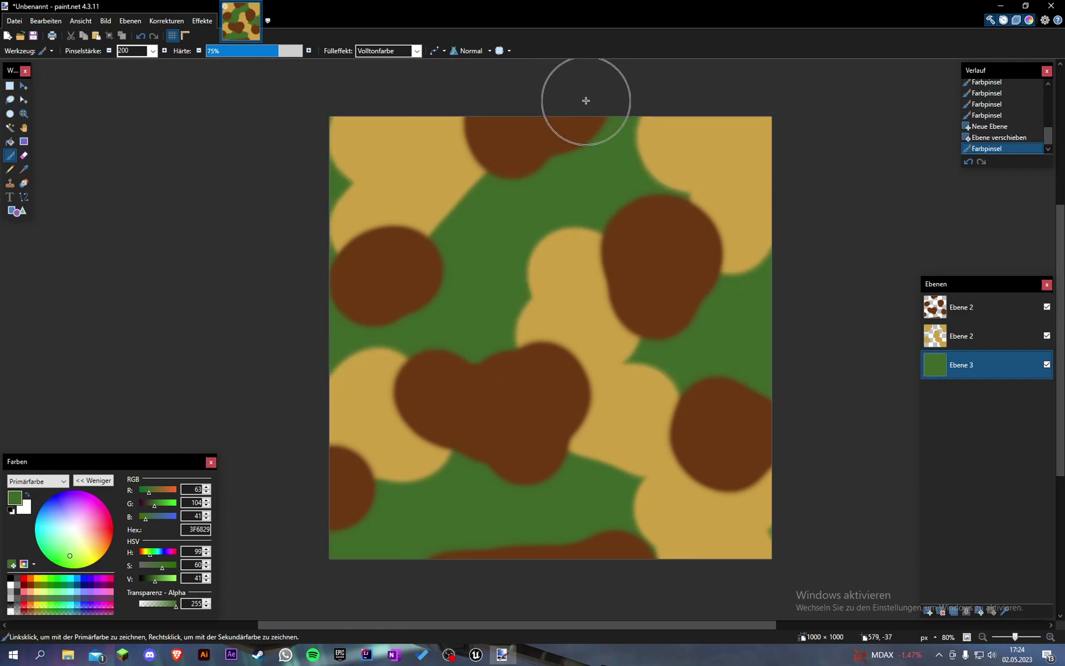
pyautogui.click(936, 308)
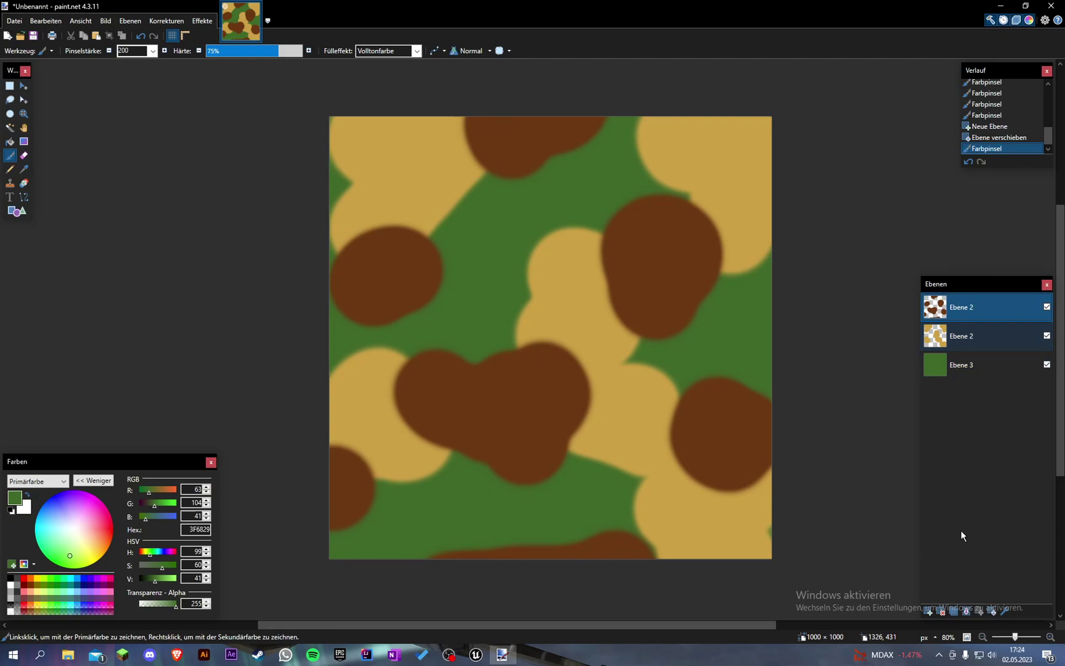
# Merge the camo layers into one and apply the Dellen (Dents) distortion effect
pyautogui.click(965, 613)
pyautogui.click(965, 613)
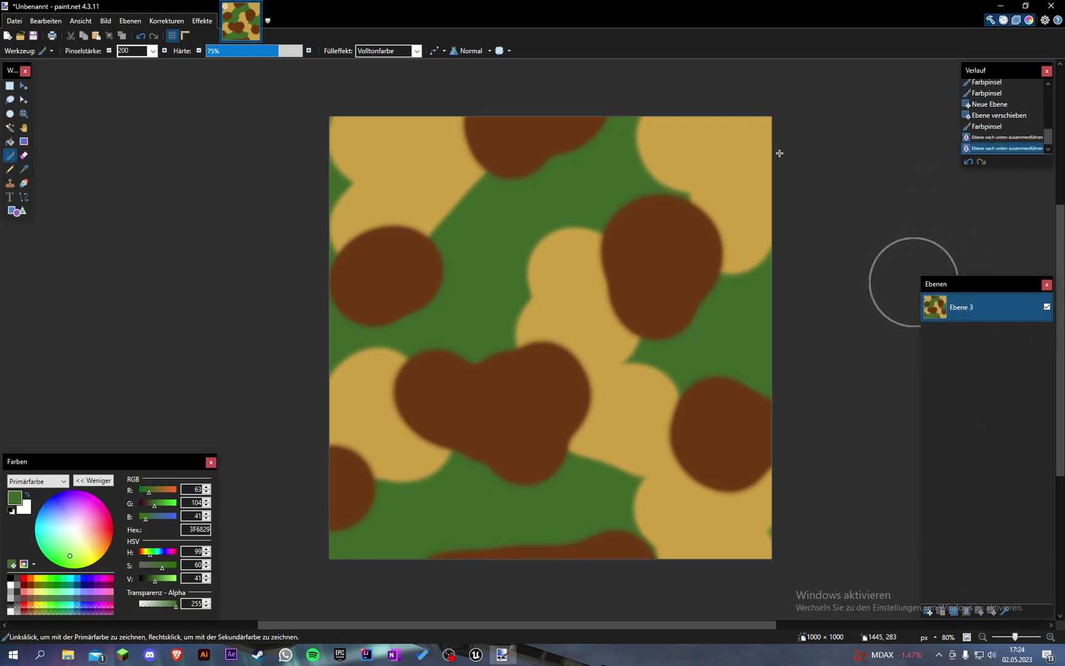
pyautogui.click(201, 22)
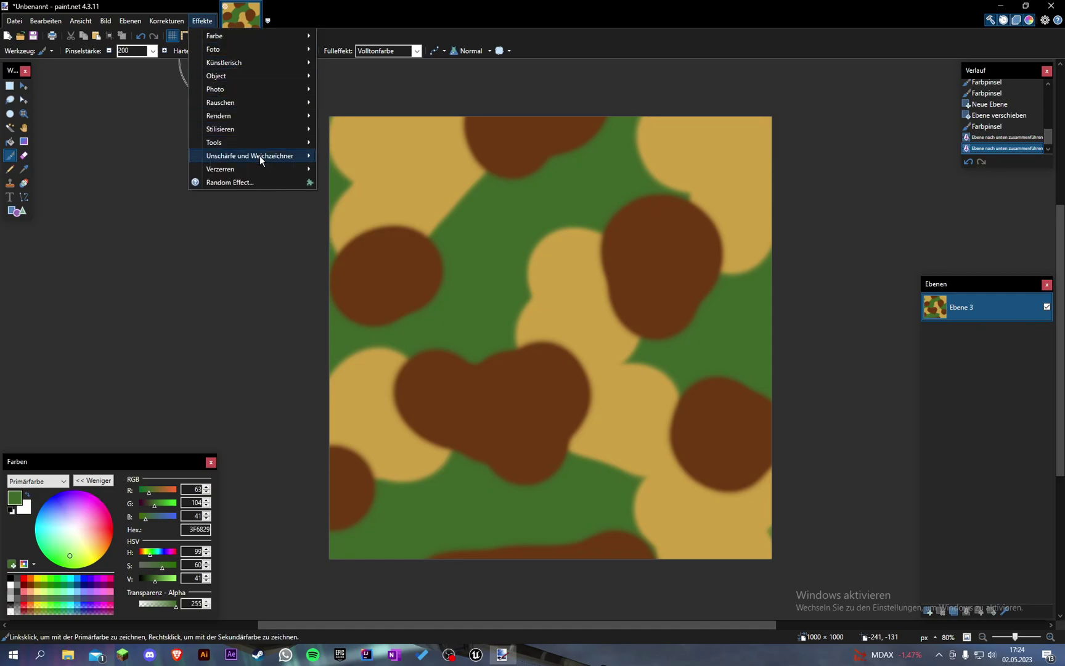
pyautogui.moveTo(236, 171)
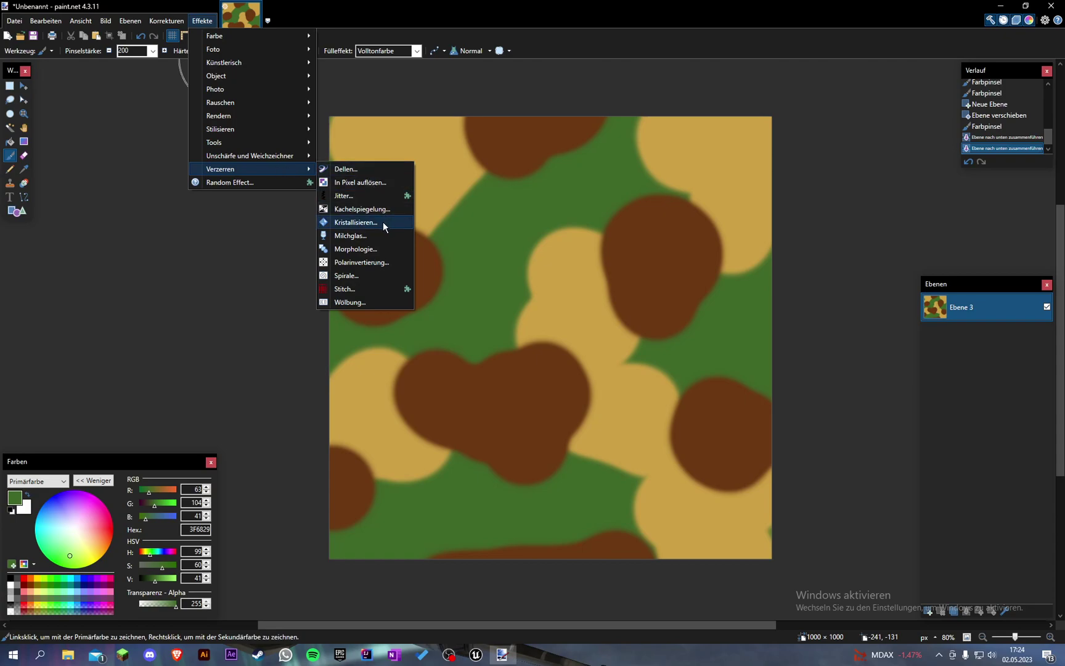
pyautogui.click(368, 170)
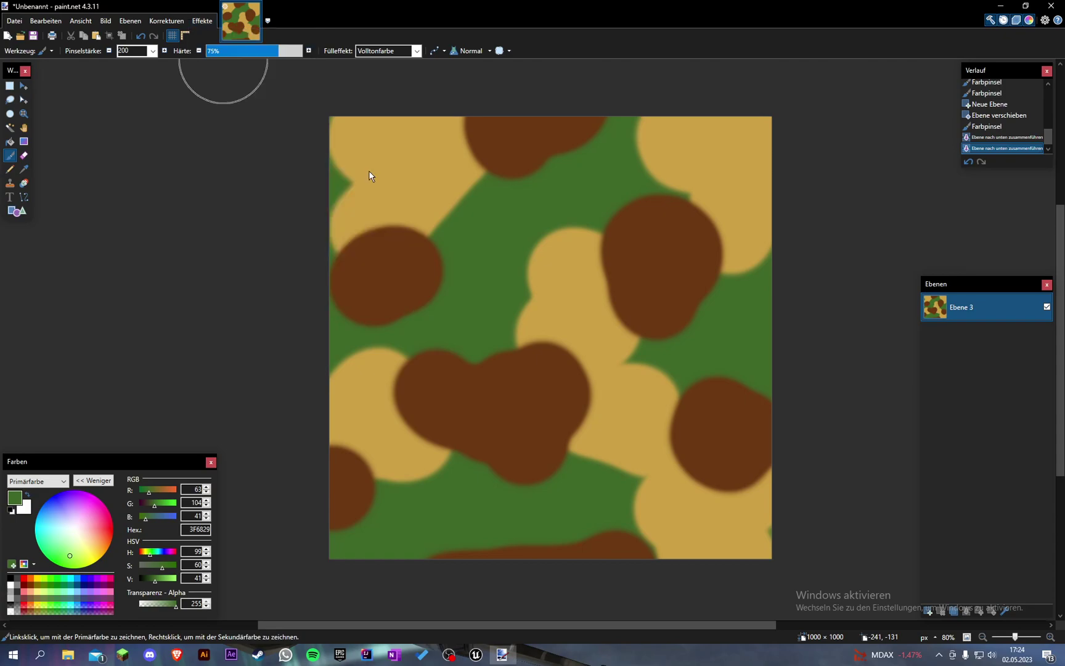
pyautogui.moveTo(535, 232)
pyautogui.mouseDown()
pyautogui.moveTo(213, 150)
pyautogui.moveTo(178, 171)
pyautogui.moveTo(196, 172)
pyautogui.moveTo(159, 202)
pyautogui.moveTo(163, 230)
pyautogui.moveTo(176, 229)
pyautogui.moveTo(171, 255)
pyautogui.moveTo(183, 256)
pyautogui.moveTo(139, 250)
pyautogui.moveTo(156, 252)
pyautogui.moveTo(181, 281)
pyautogui.mouseUp()
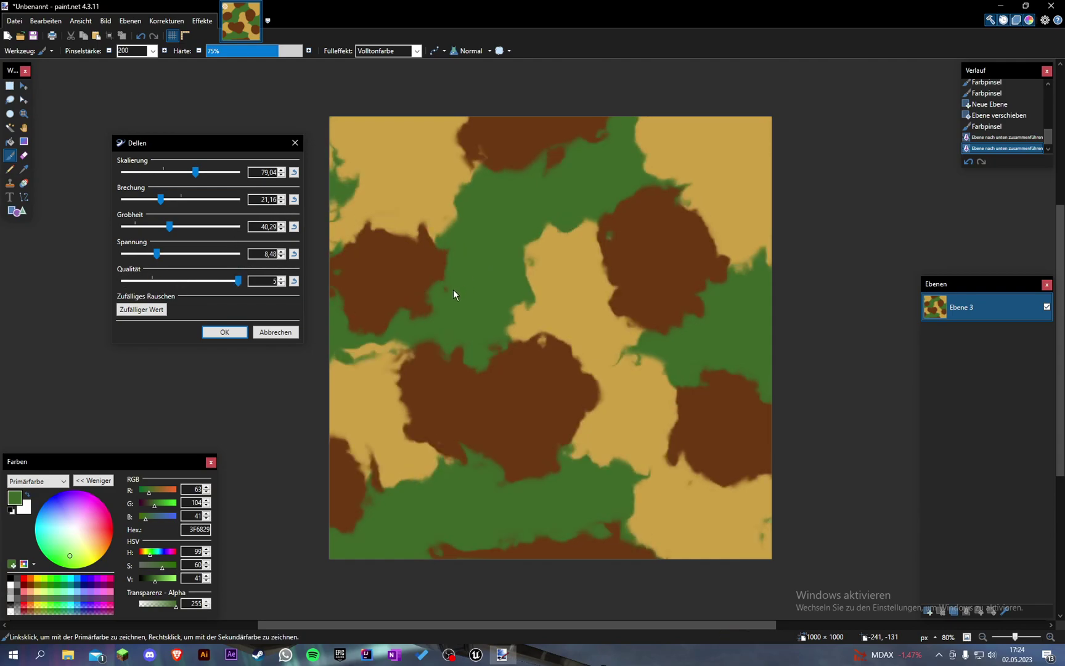
pyautogui.moveTo(180, 143); pyautogui.dragTo(214, 131)
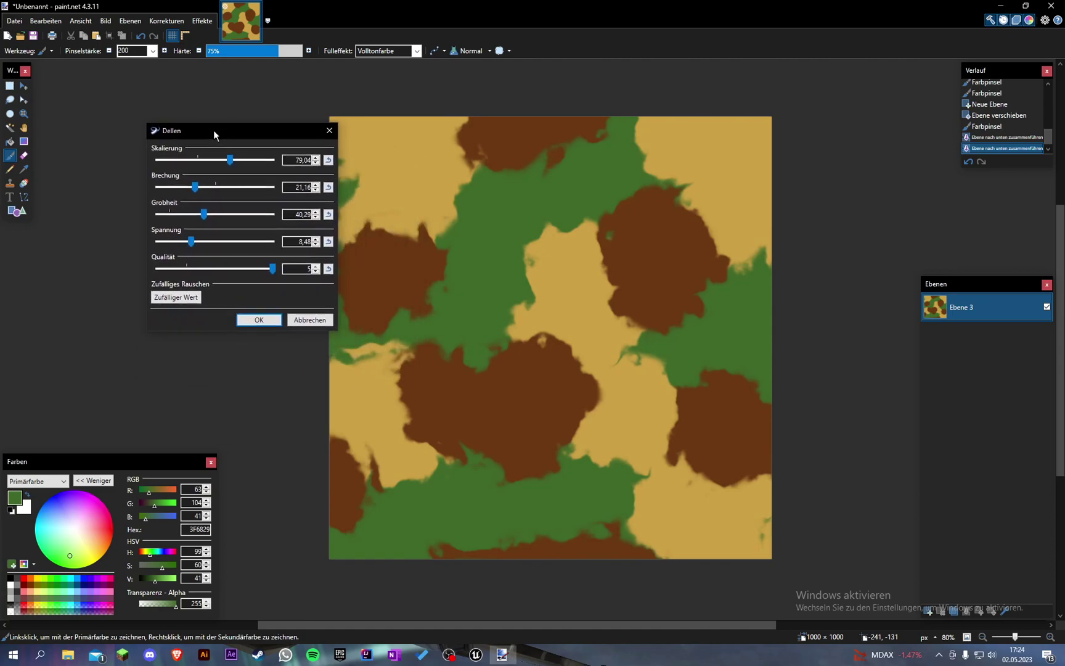
pyautogui.click(270, 320)
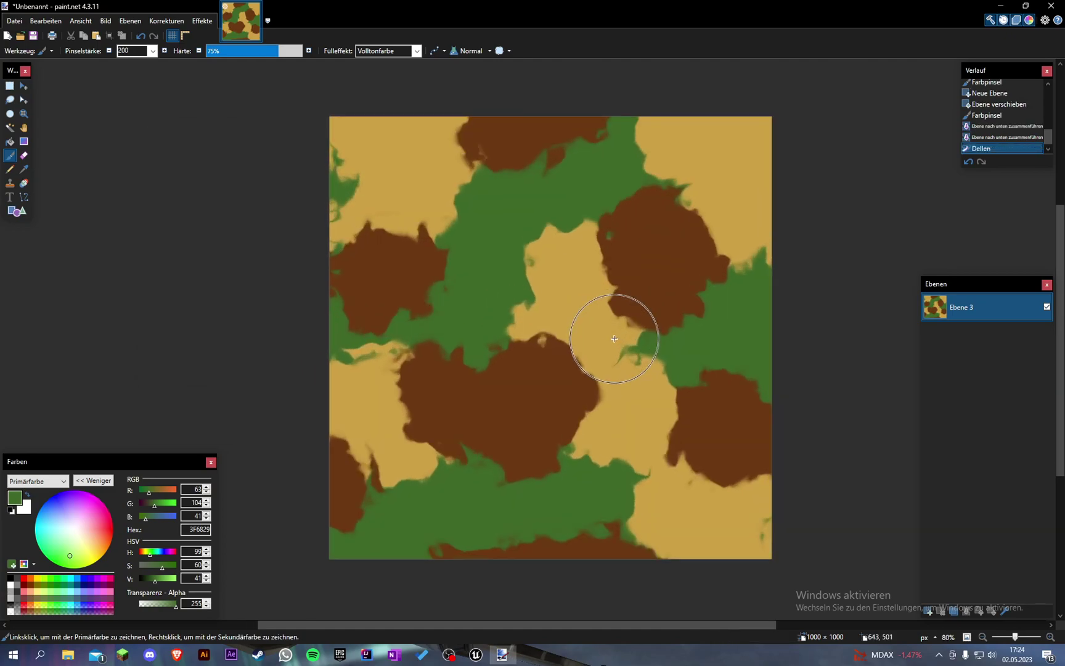
# Preview the Spirale twist effect on the camouflage and cancel it
pyautogui.click(203, 21)
pyautogui.moveTo(257, 187)
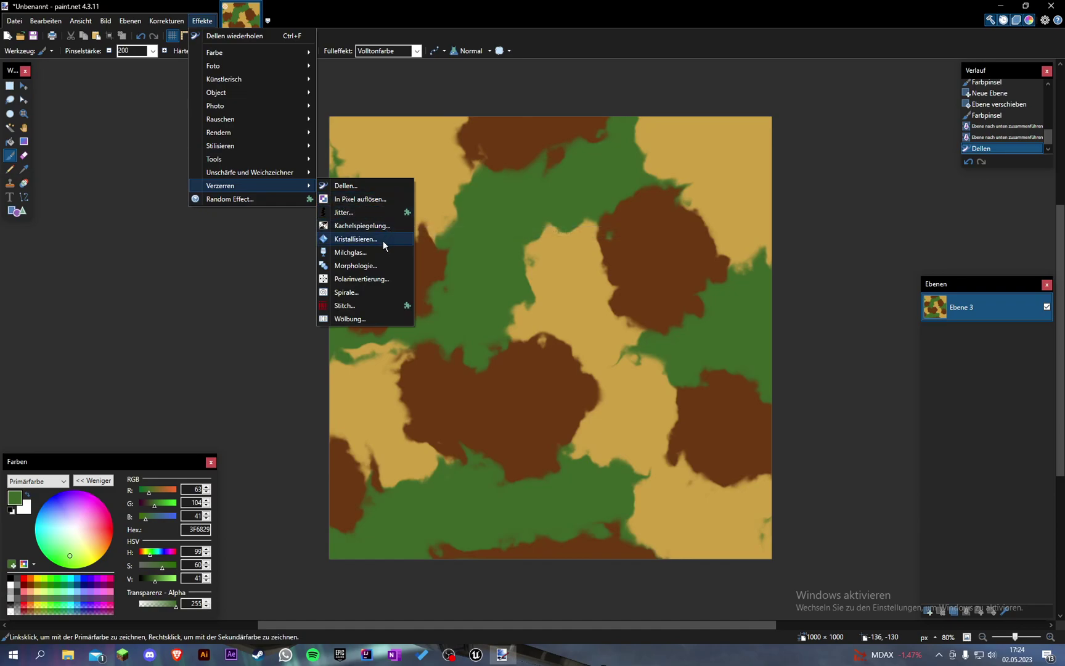
pyautogui.click(375, 292)
pyautogui.moveTo(493, 234); pyautogui.dragTo(217, 191)
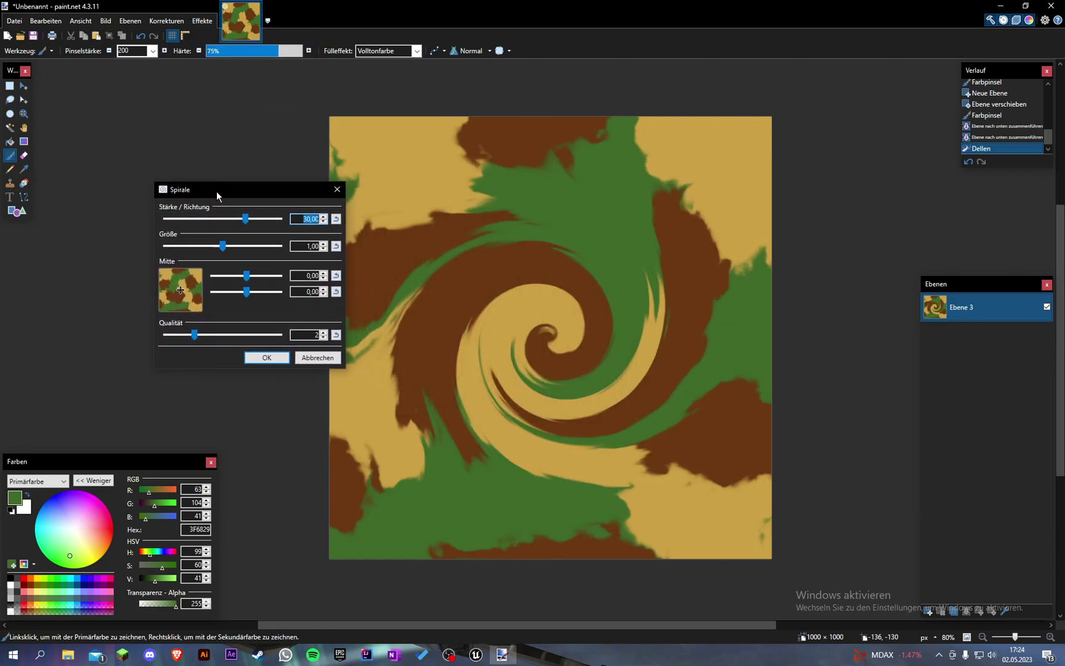
pyautogui.click(334, 355)
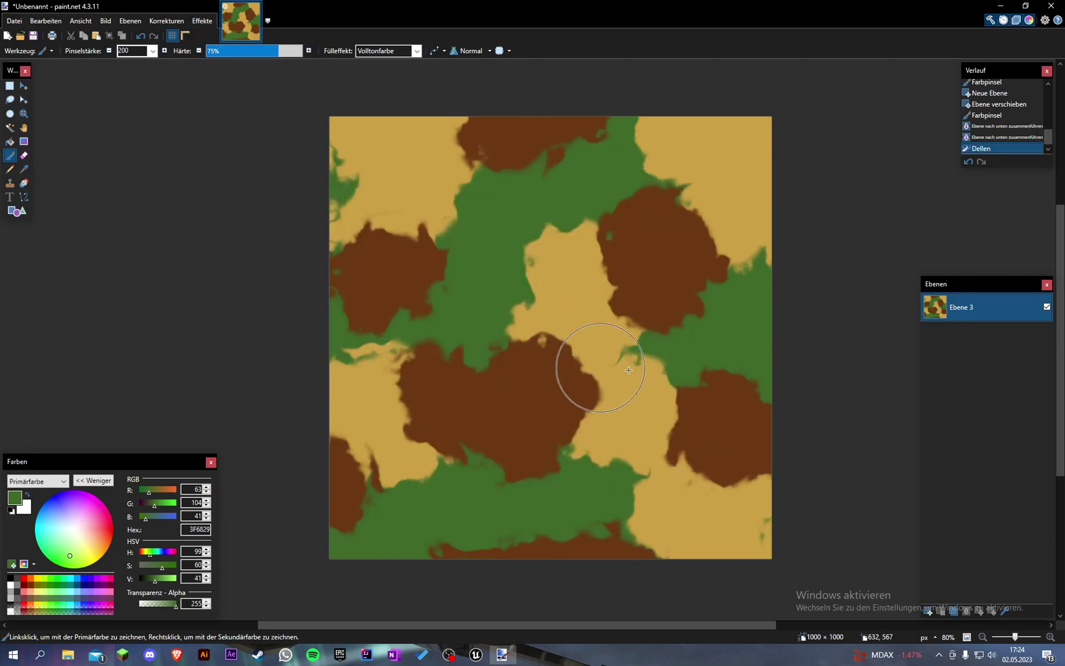
# In the save window, create and open a Textures folder inside Desktop\FPSTutorial
pyautogui.hotkey('ctrl', 's')
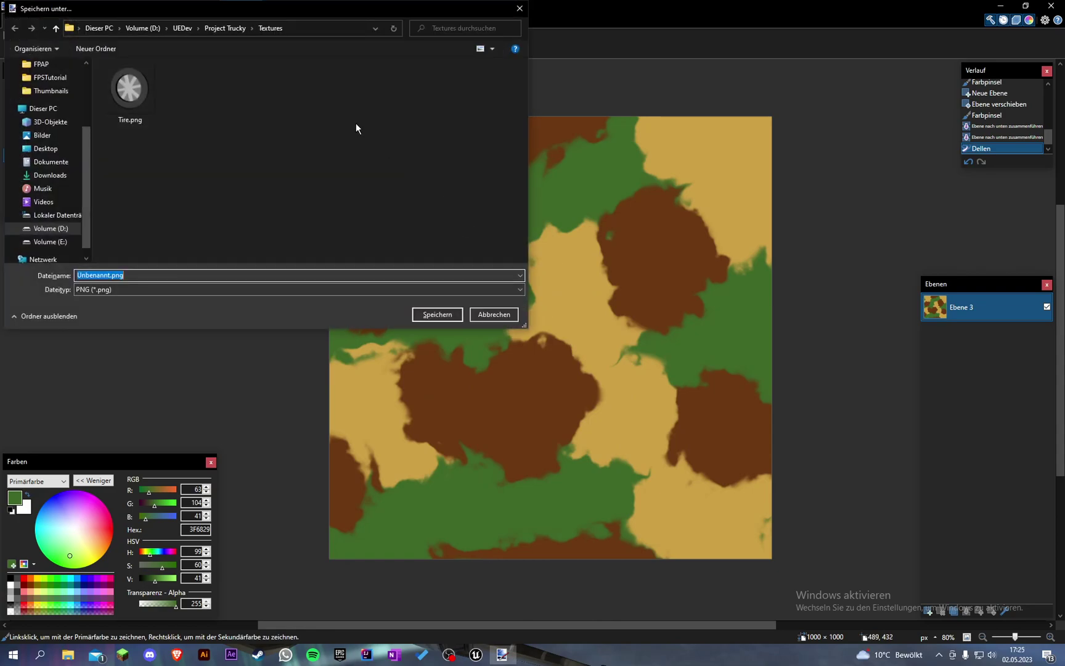
pyautogui.moveTo(200, 16); pyautogui.dragTo(285, 49)
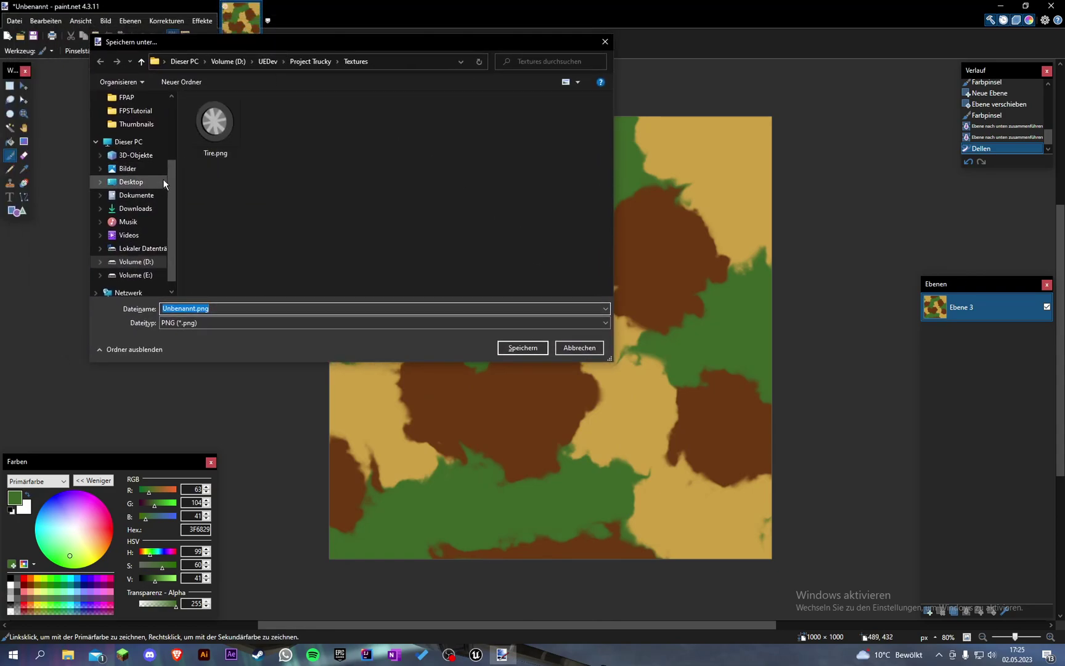
pyautogui.click(136, 110)
pyautogui.click(260, 63)
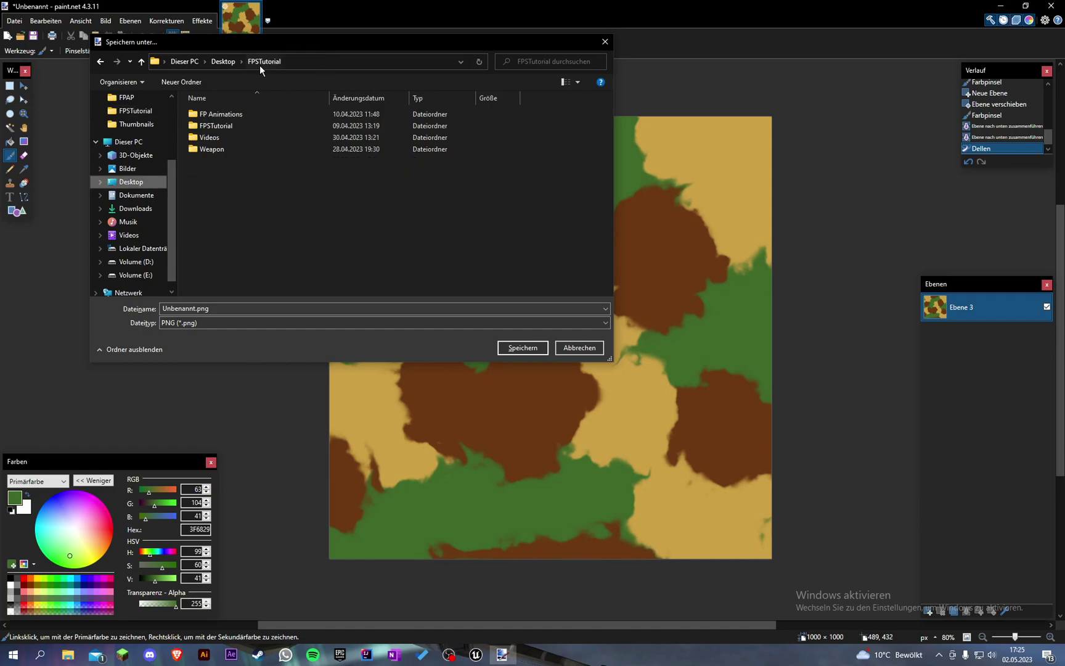
pyautogui.rightClick(233, 167)
pyautogui.moveTo(339, 327)
pyautogui.click(392, 323)
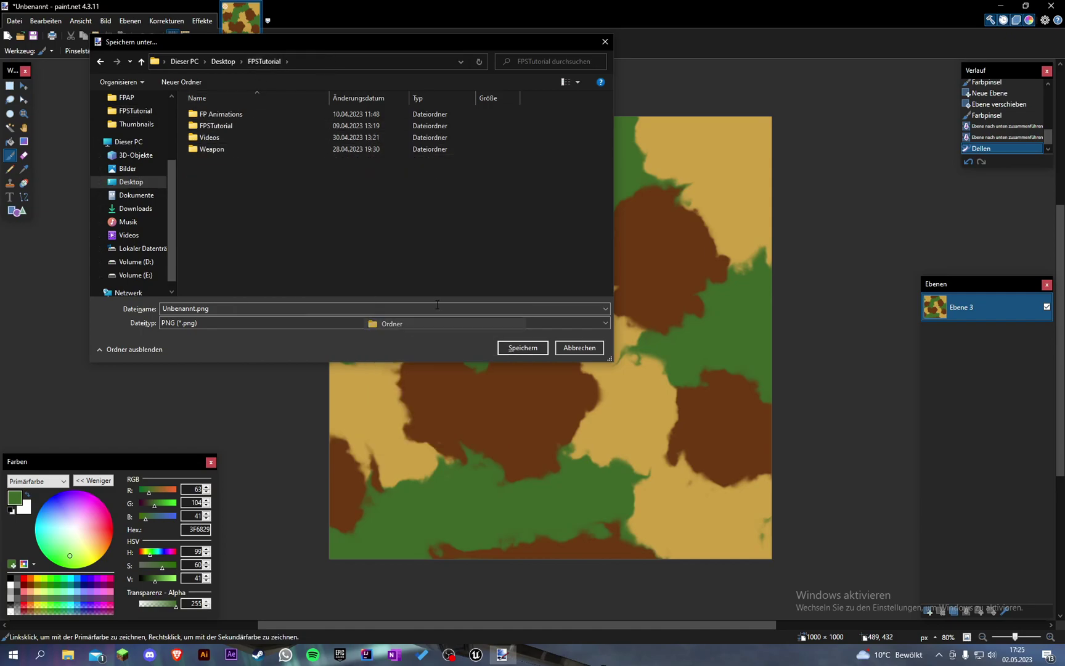
pyautogui.write('Textures')
pyautogui.press('Return')
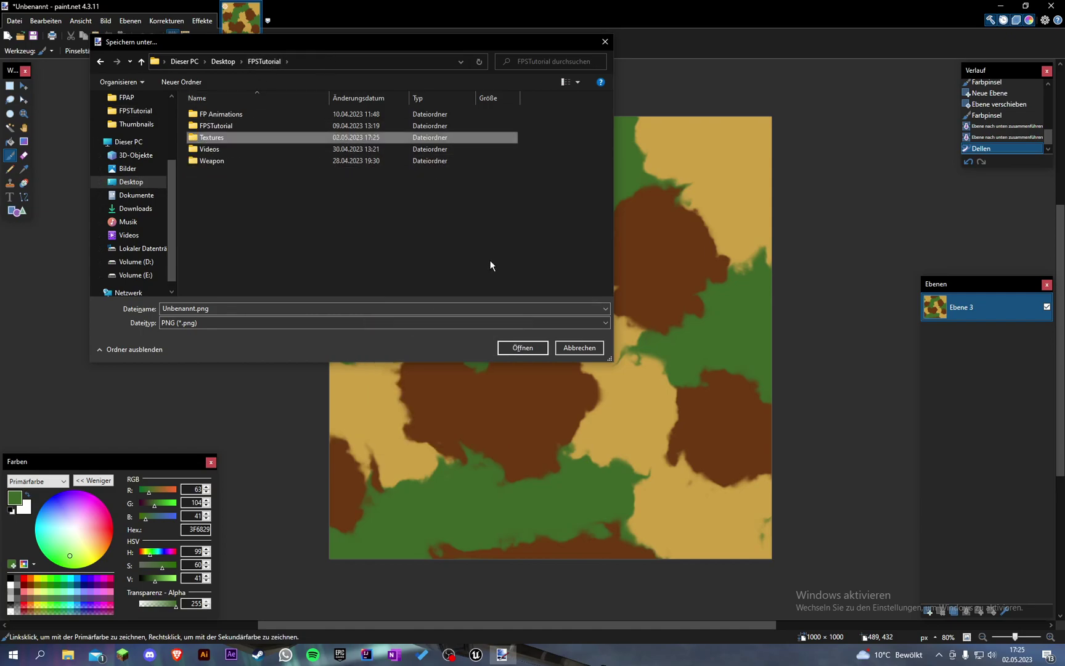
pyautogui.press('Return')
# Name the file Camouflage_Skin.png and save it as PNG
pyautogui.click(206, 311)
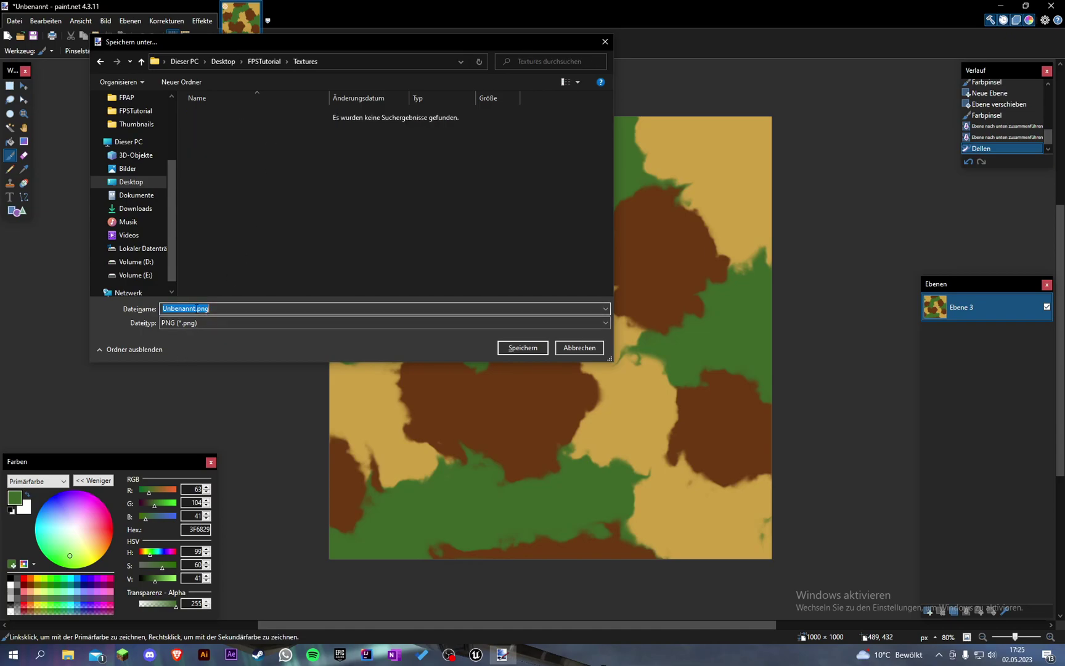
pyautogui.write('Camoufal')
pyautogui.press('Return')
# Accept the PNG save settings and return to Unreal's FirstPersonMap level
pyautogui.click(638, 419)
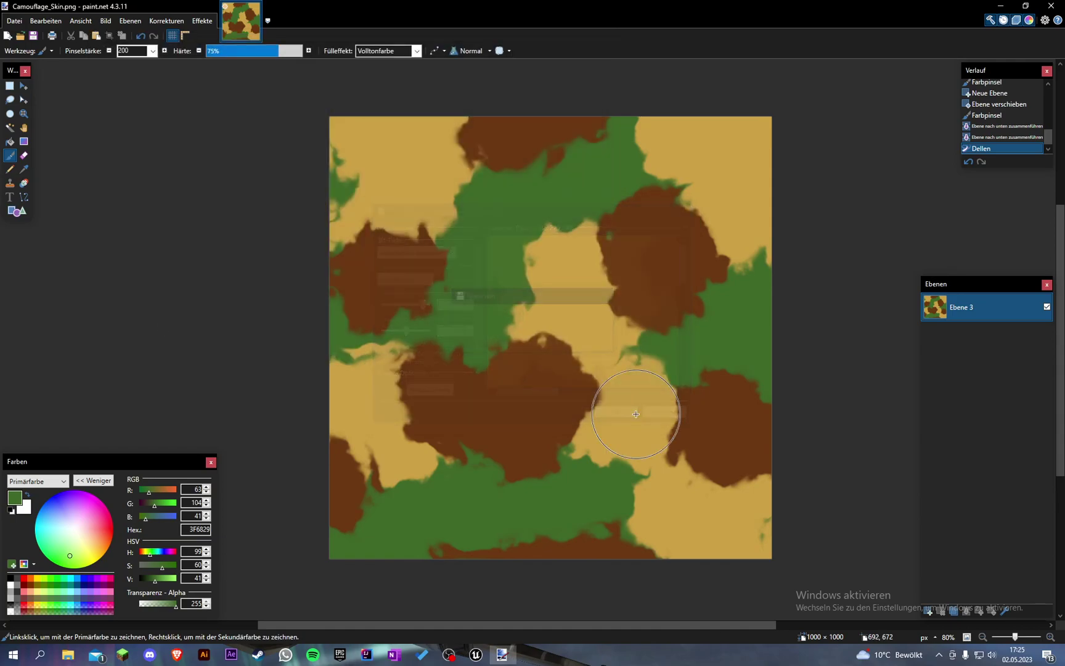
pyautogui.click(473, 654)
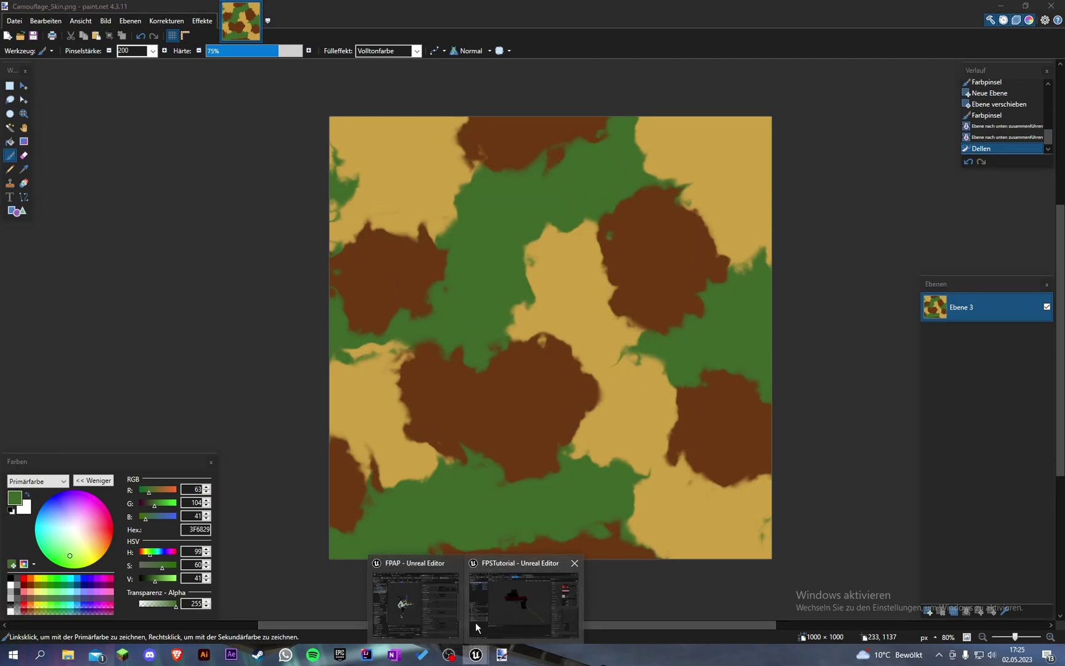
pyautogui.click(485, 618)
pyautogui.click(278, 28)
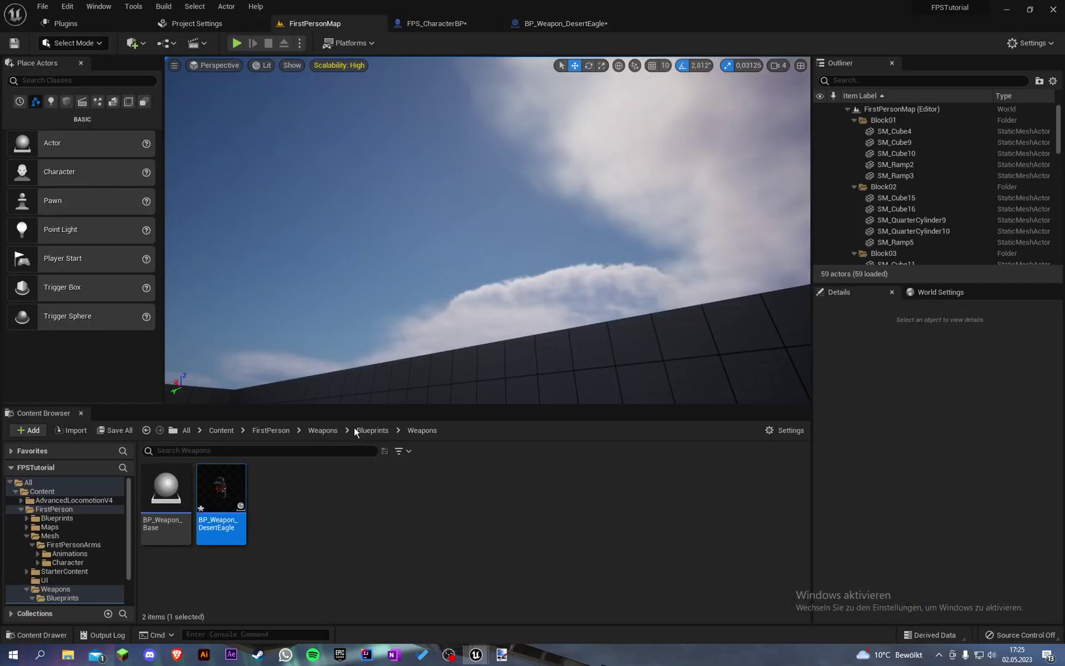
# Create a folder named 'Textures' under Content > FirstPerson and open it
pyautogui.click(271, 429)
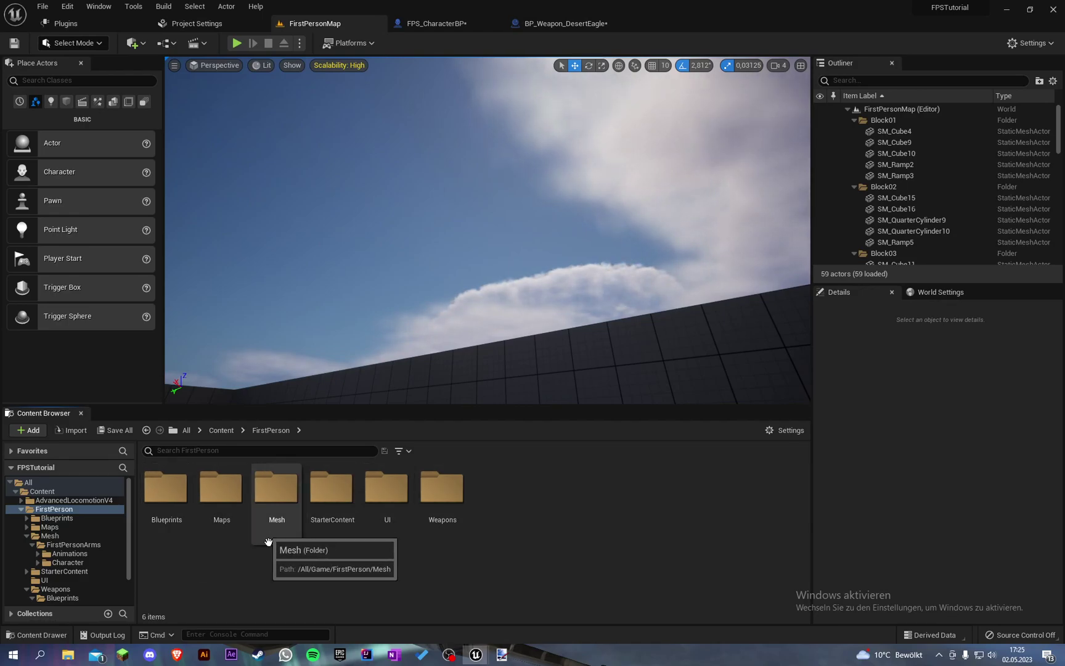
pyautogui.rightClick(558, 543)
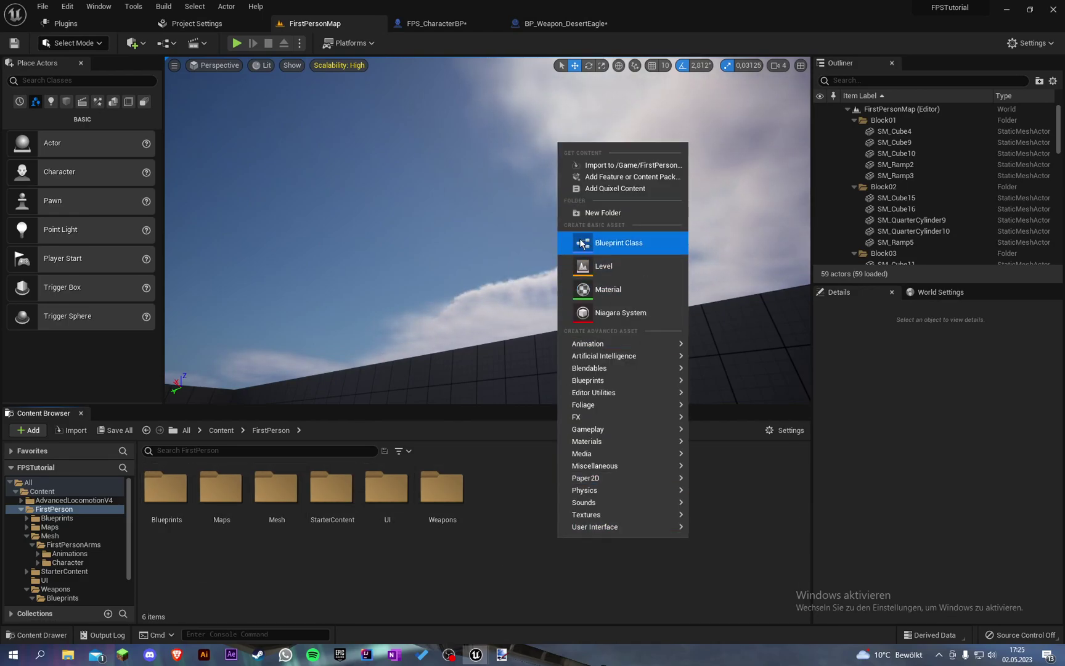
pyautogui.click(599, 213)
pyautogui.write('Textur')
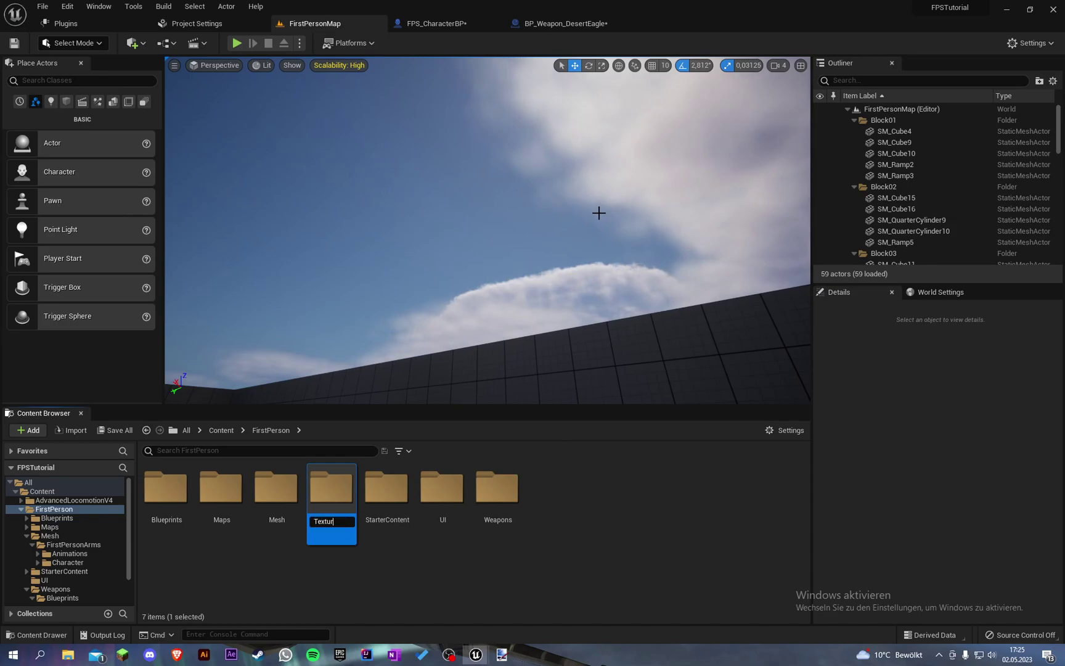
pyautogui.write('es')
pyautogui.press('Return')
pyautogui.doubleClick(375, 524)
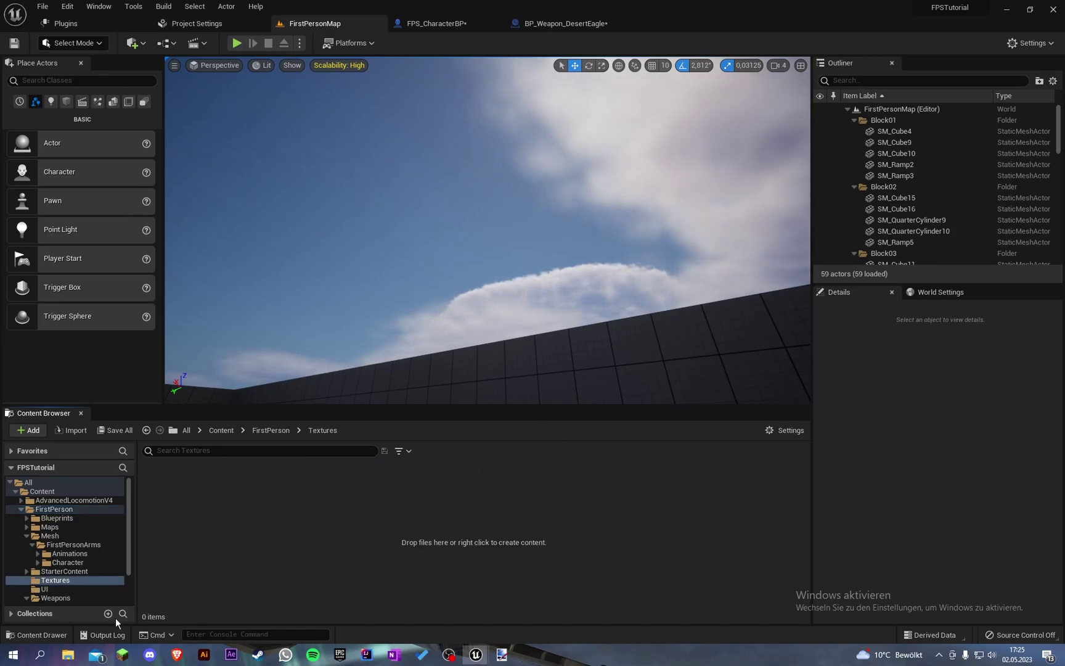
# In File Explorer, browse to FPSTutorial\Textures and select Camouflage_Skin.png
pyautogui.click(68, 653)
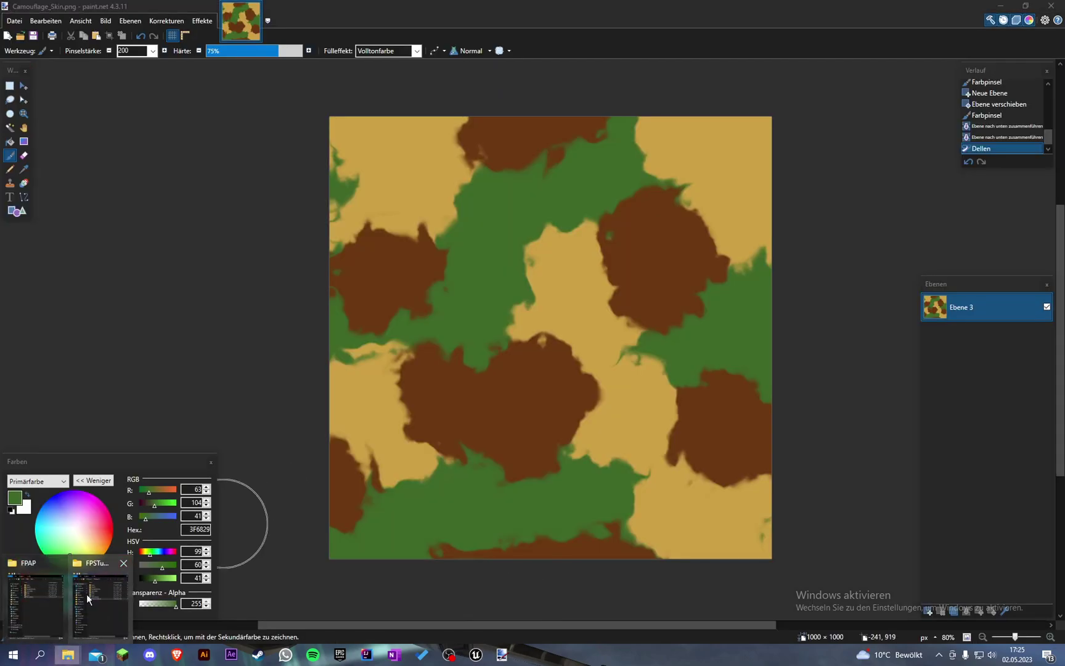
pyautogui.click(101, 596)
pyautogui.click(1001, 5)
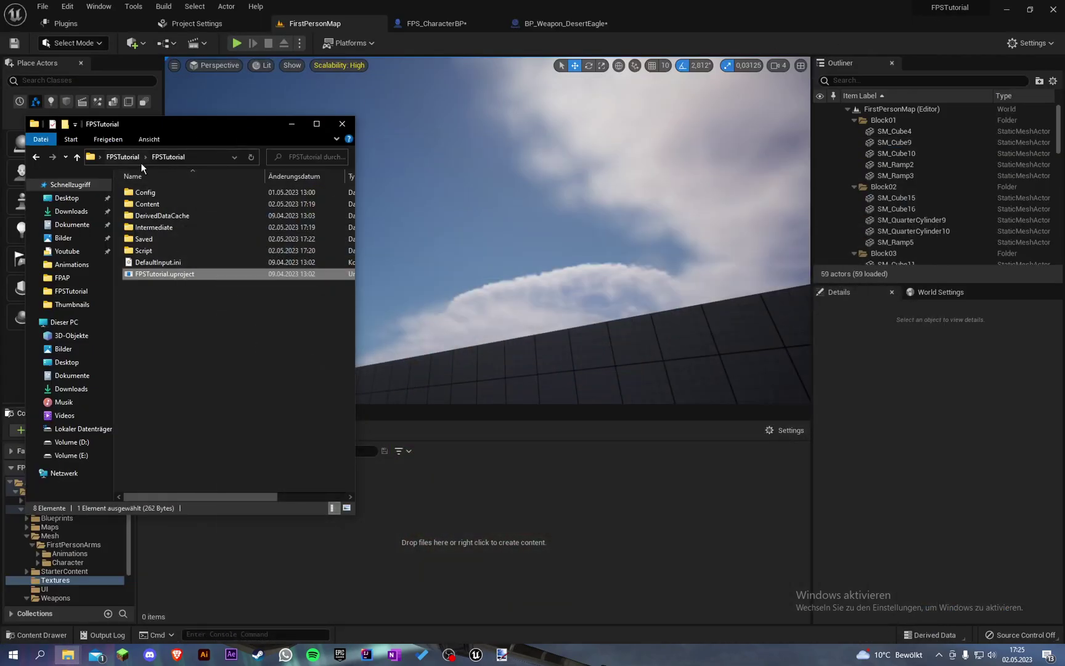
pyautogui.click(124, 158)
pyautogui.doubleClick(151, 239)
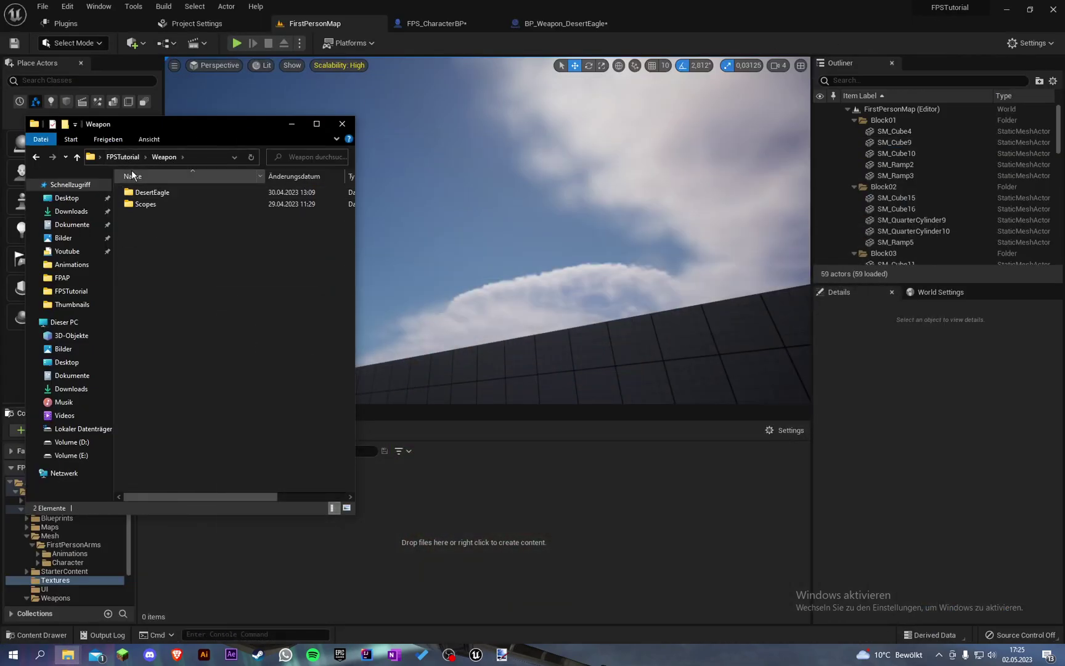
pyautogui.hotkey('alt', 'Left')
pyautogui.doubleClick(159, 217)
pyautogui.click(159, 221)
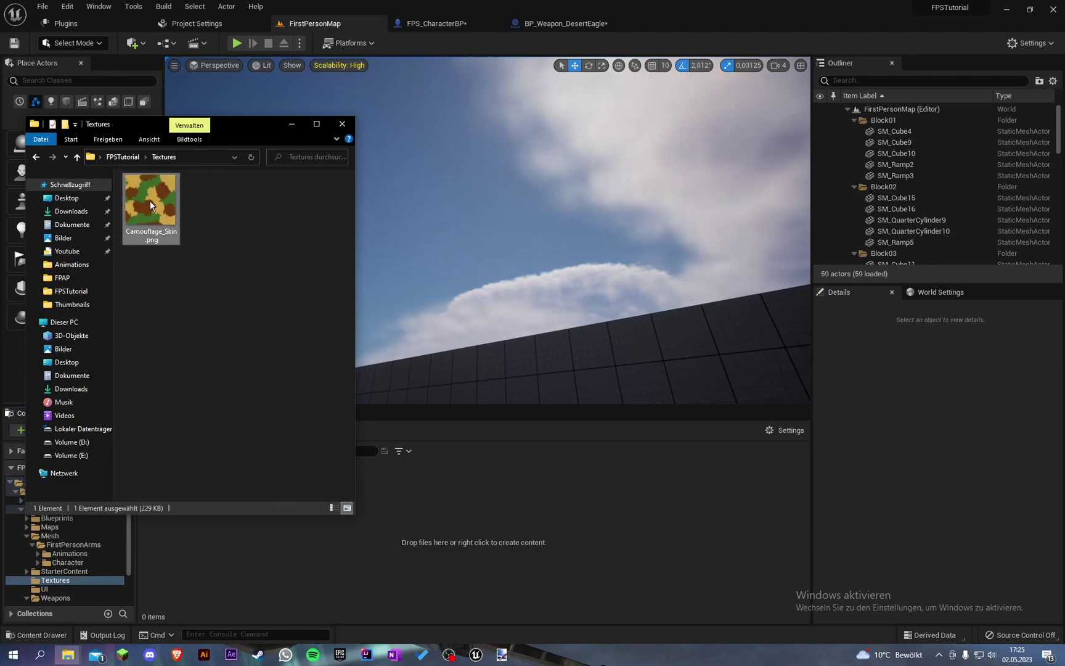
# Import Camouflage_Skin.png and assign it as BP_Weapon_DesertEagle's Skin Texture
pyautogui.moveTo(533, 517); pyautogui.dragTo(480, 523)
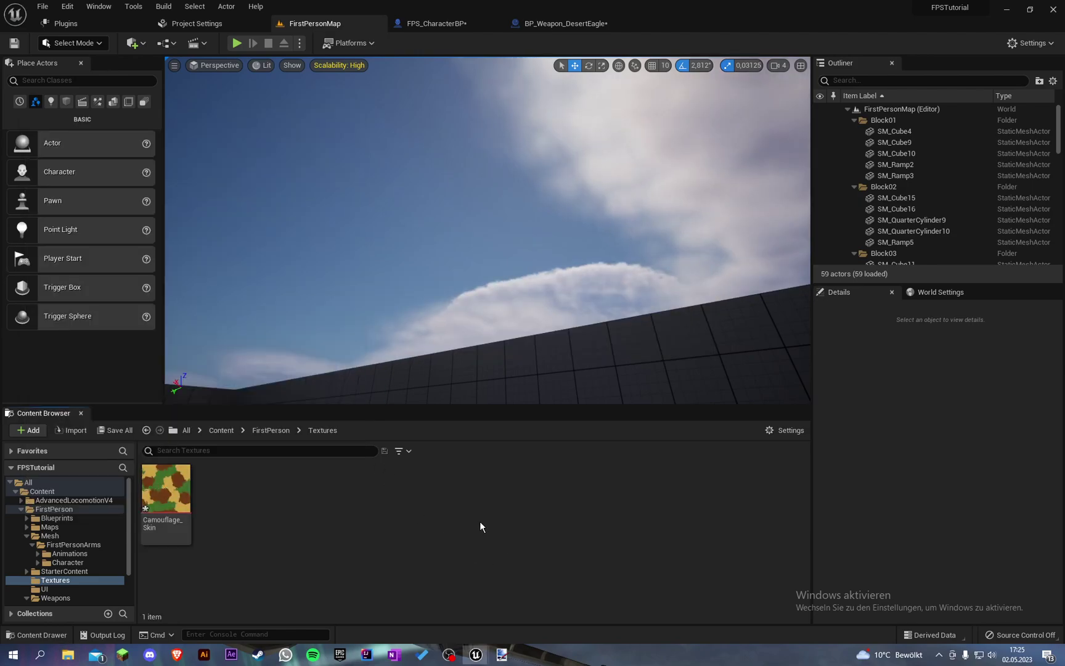
pyautogui.click(166, 493)
pyautogui.click(561, 23)
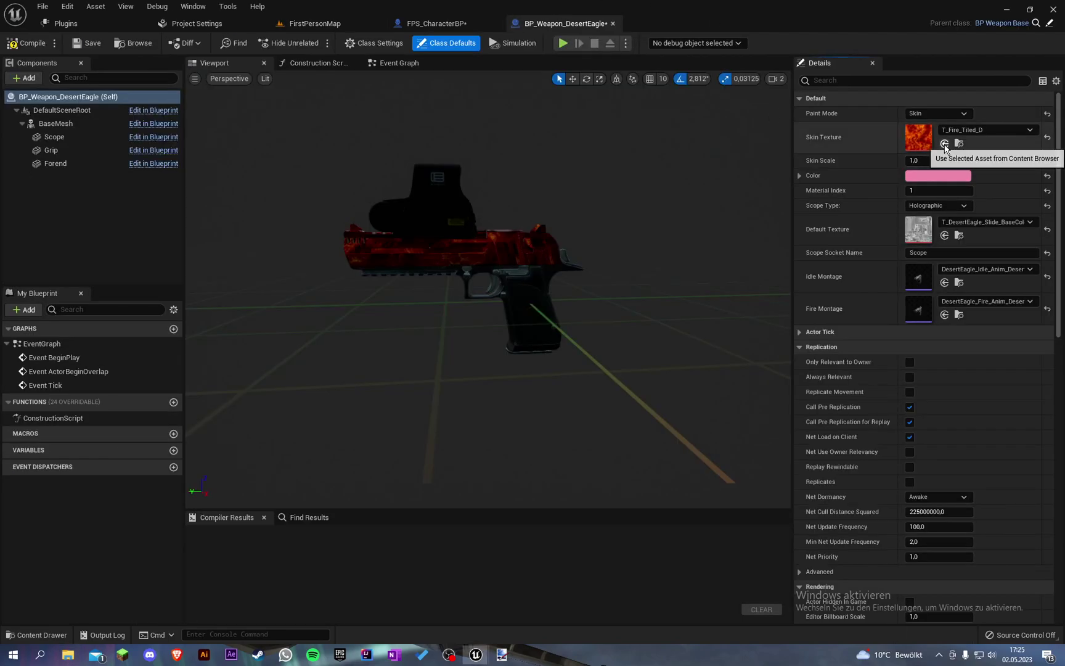
pyautogui.click(944, 143)
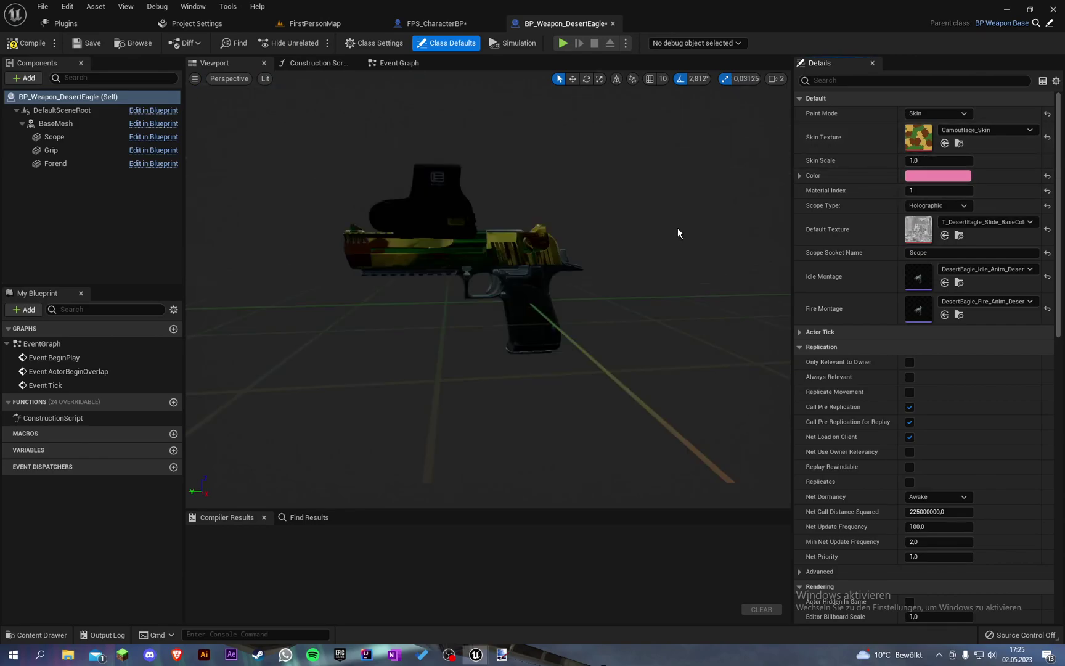
# Set the Skin Scale to 2.0 and compile the weapon blueprint
pyautogui.moveTo(677, 231); pyautogui.dragTo(524, 222)
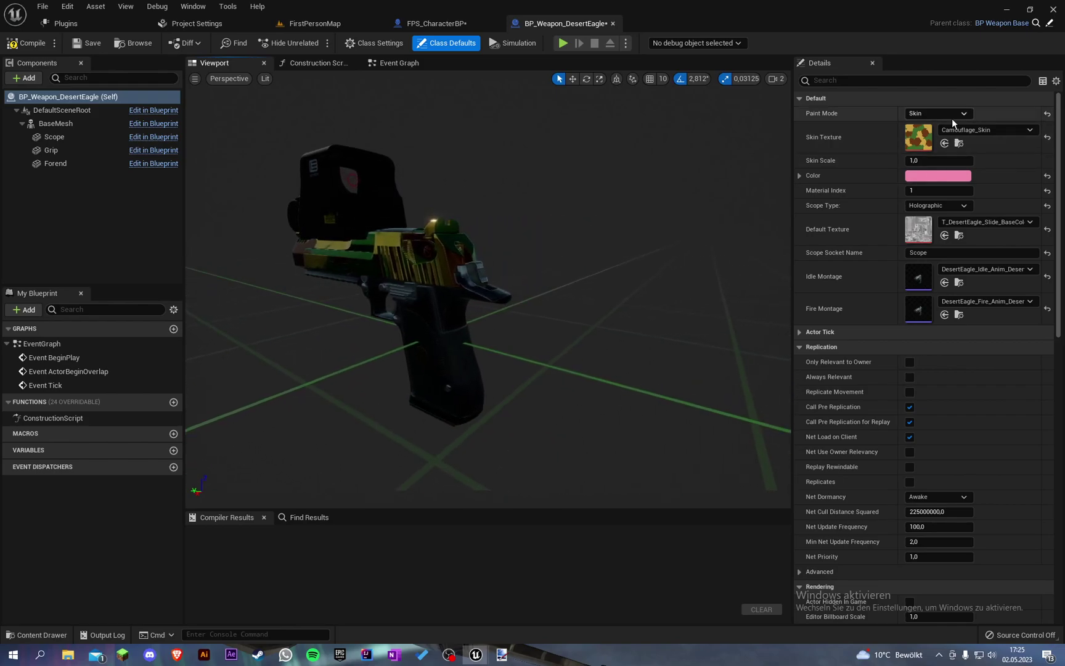
pyautogui.write('2')
pyautogui.press('Return')
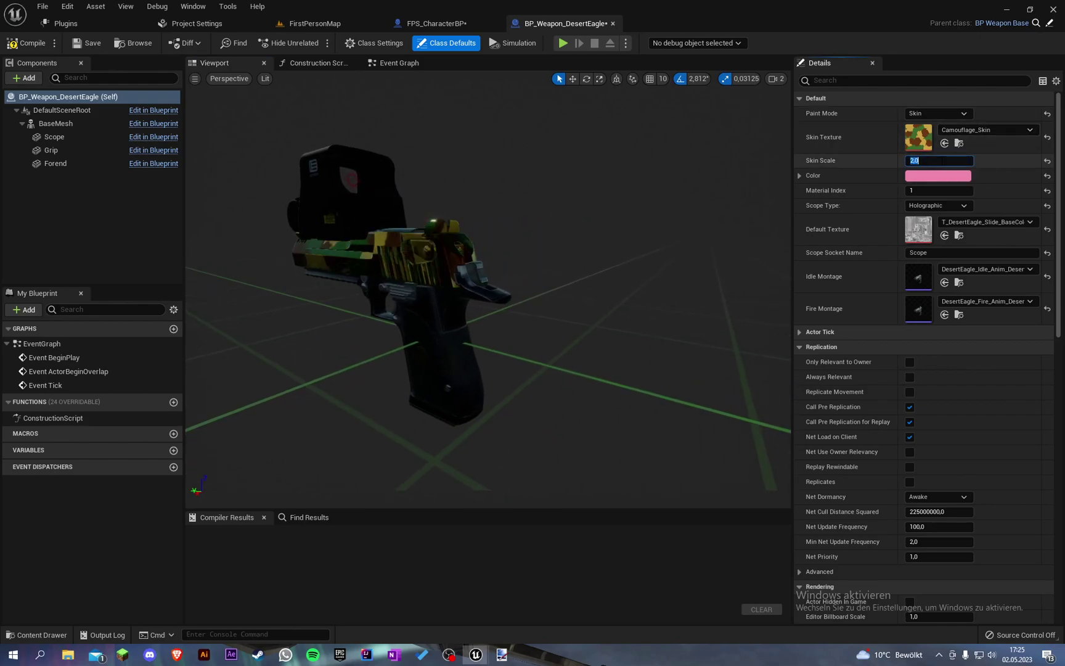
pyautogui.click(29, 43)
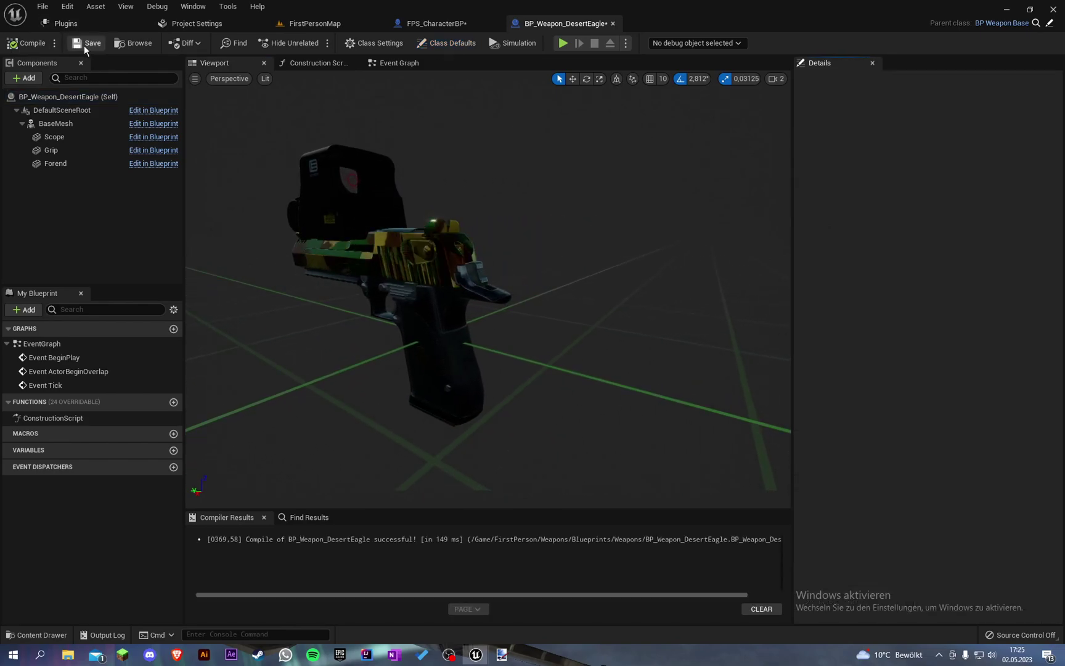
pyautogui.click(305, 22)
# Play-test the level to check the camouflaged Desert Eagle, then stop
pyautogui.click(250, 42)
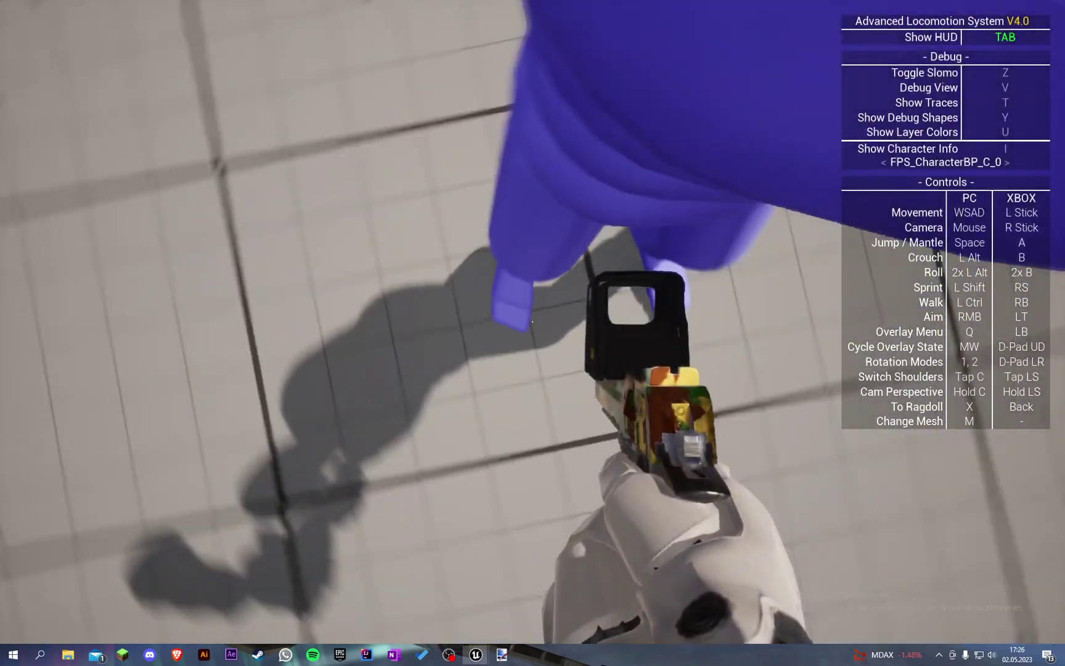
pyautogui.press('Escape')
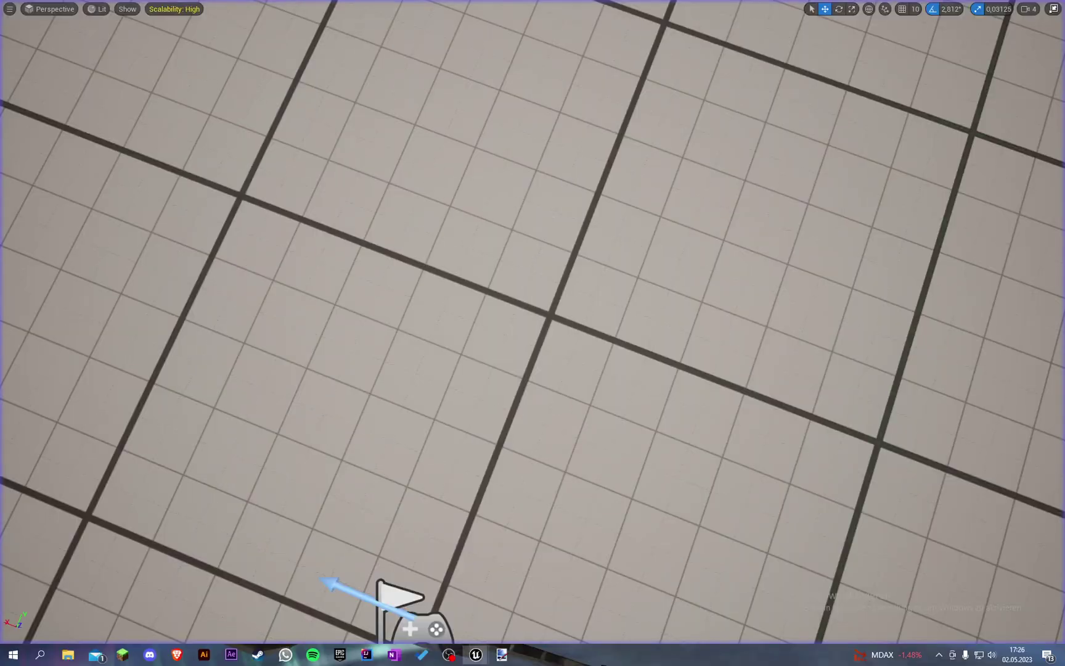
# In FPS_CharacterBP's Event Graph, add a BPI Set Rotation Mode call after Add to Viewport
pyautogui.click(435, 23)
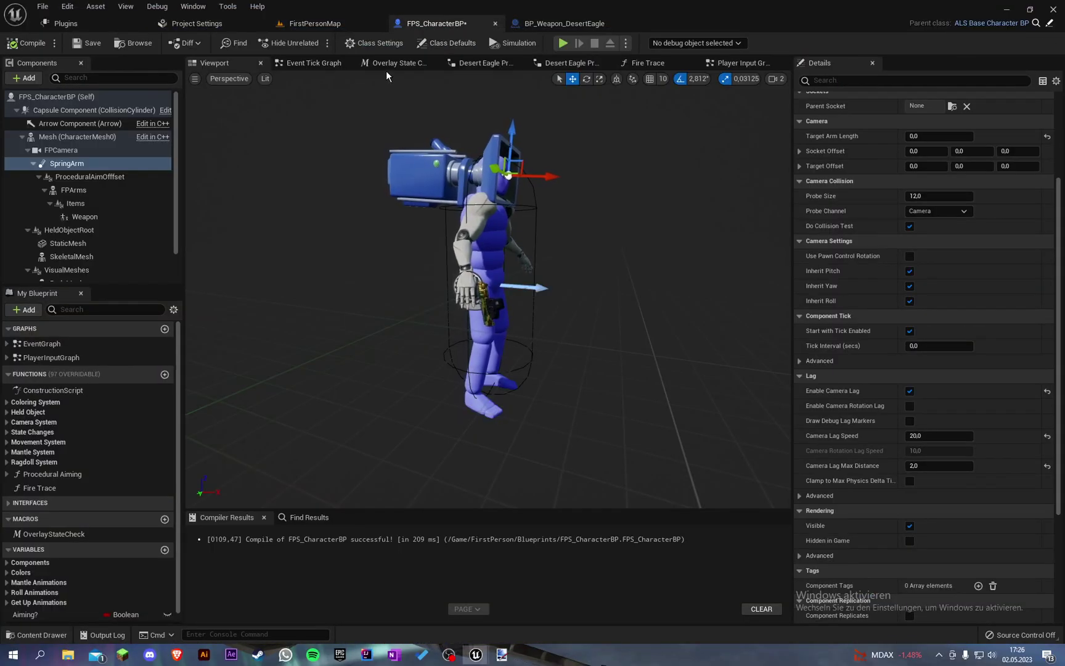
pyautogui.click(291, 64)
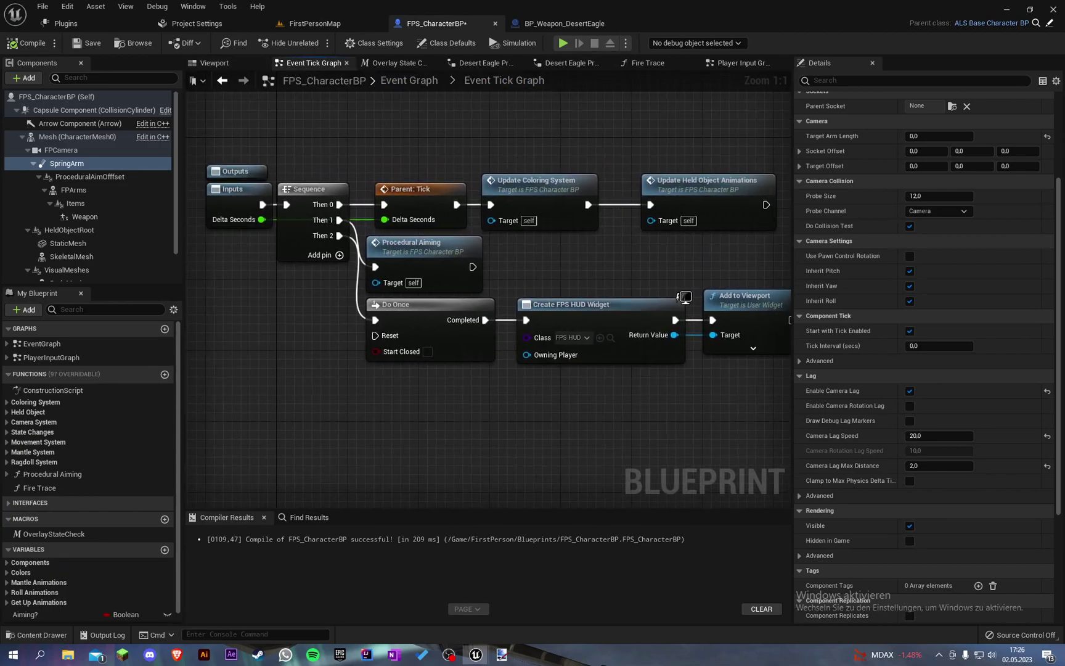
pyautogui.moveTo(523, 116); pyautogui.dragTo(409, 129, button='right')
pyautogui.click(351, 369)
pyautogui.click(637, 400)
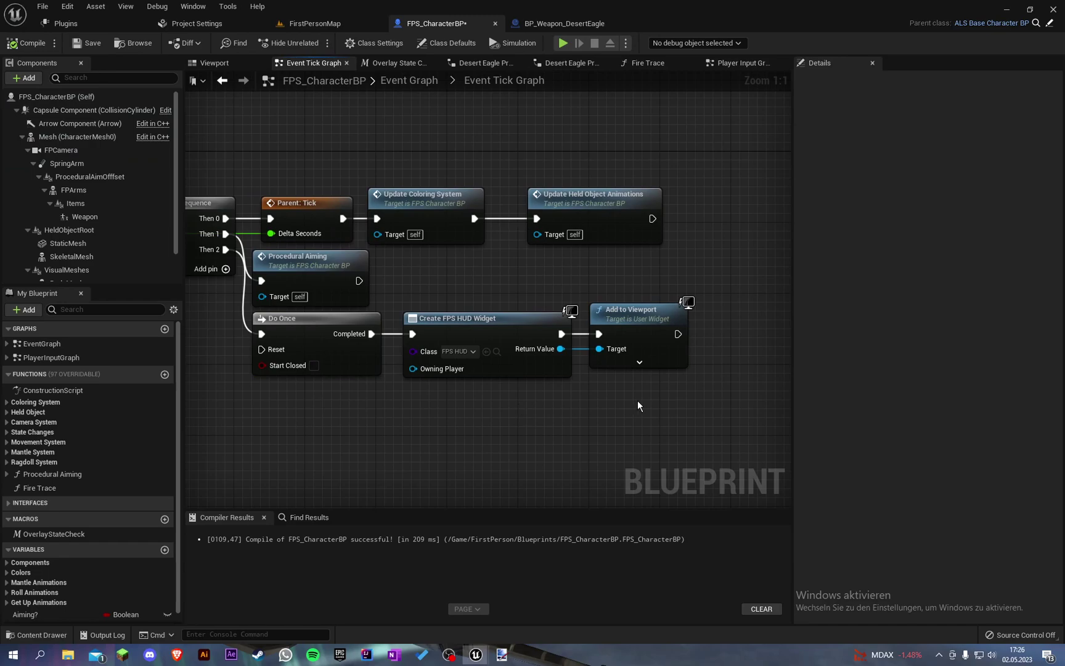
pyautogui.moveTo(659, 402); pyautogui.dragTo(442, 402, button='right')
pyautogui.rightClick(545, 323)
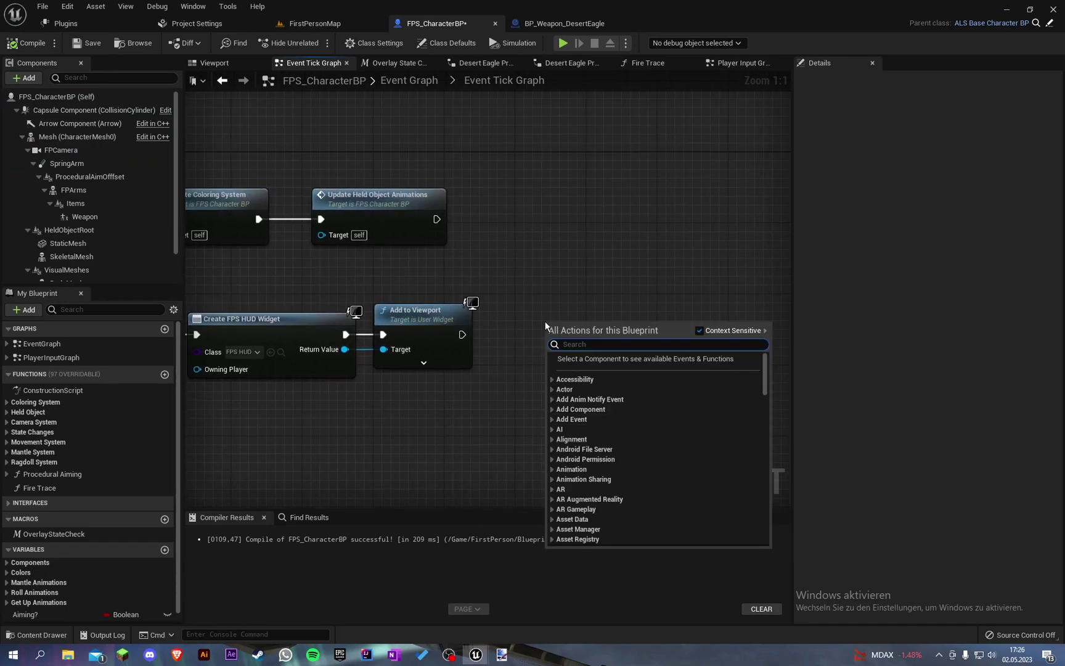
pyautogui.write('set rotation mode')
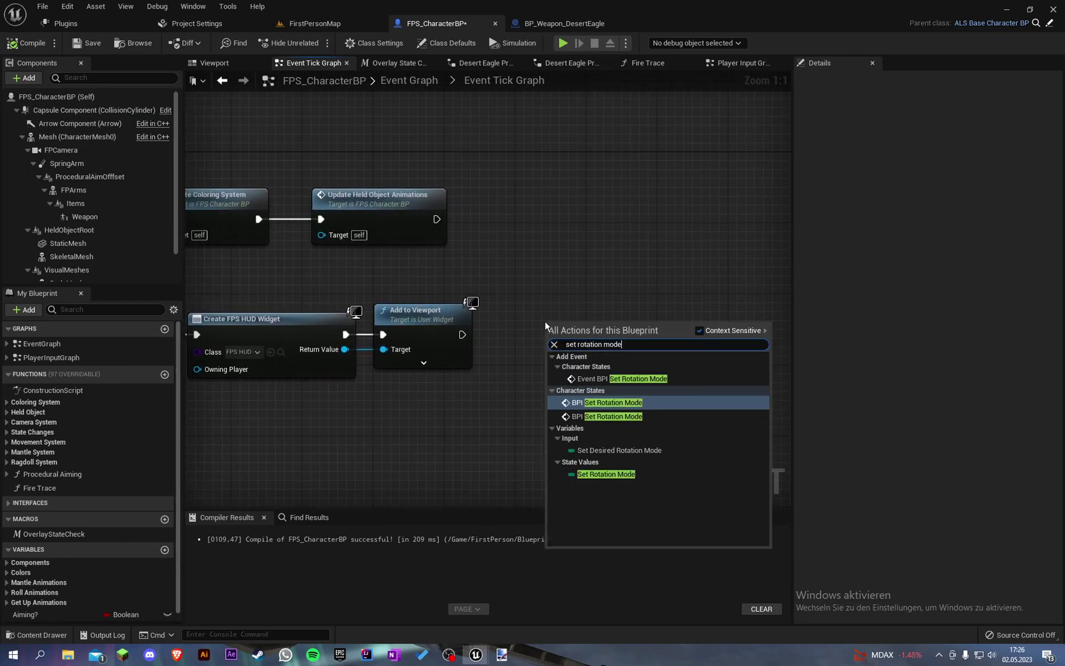
pyautogui.click(586, 404)
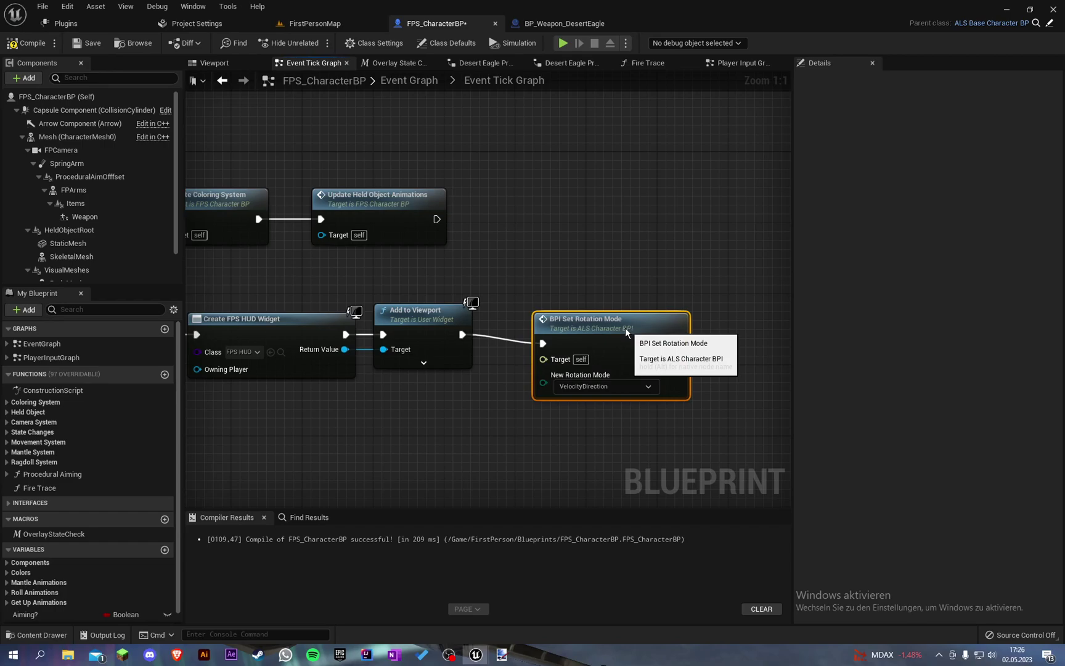
# Set New Rotation Mode to Aiming, compile, and play the level
pyautogui.moveTo(625, 327); pyautogui.dragTo(589, 309)
pyautogui.click(554, 377)
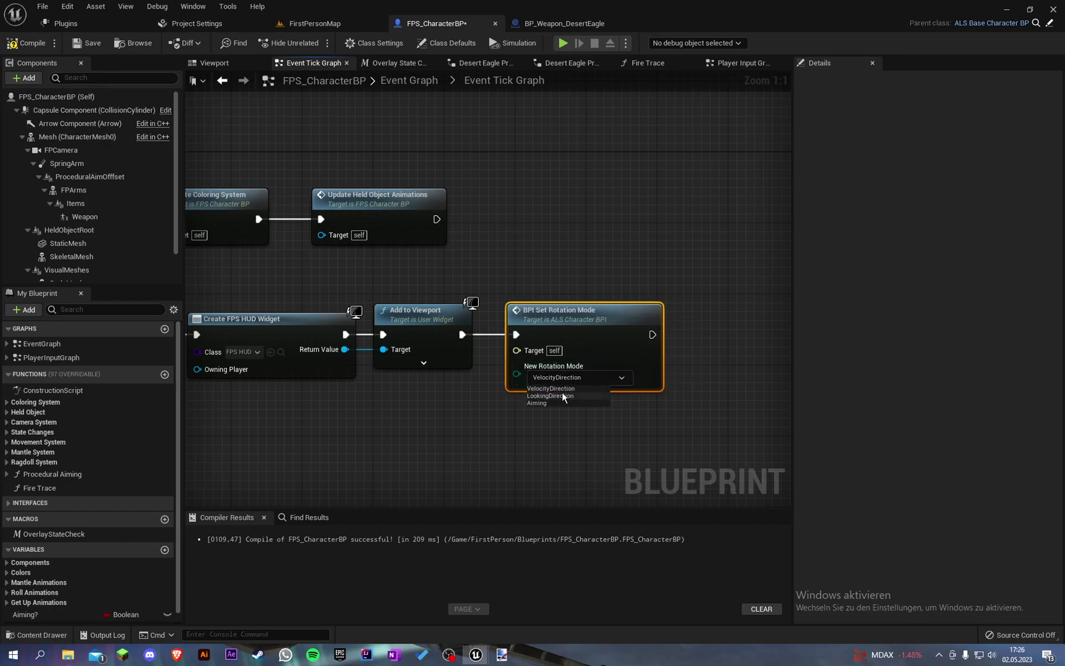
pyautogui.click(48, 42)
pyautogui.click(302, 24)
pyautogui.click(239, 42)
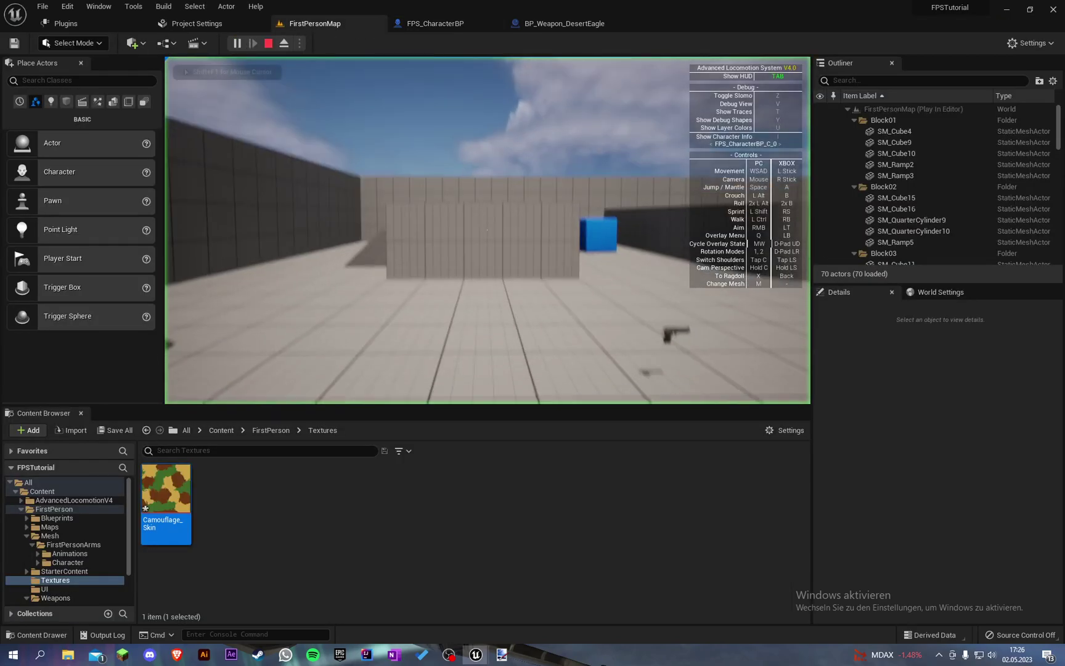
# Play-test the Aiming mode in fullscreen, then stop the session
pyautogui.press('F11')
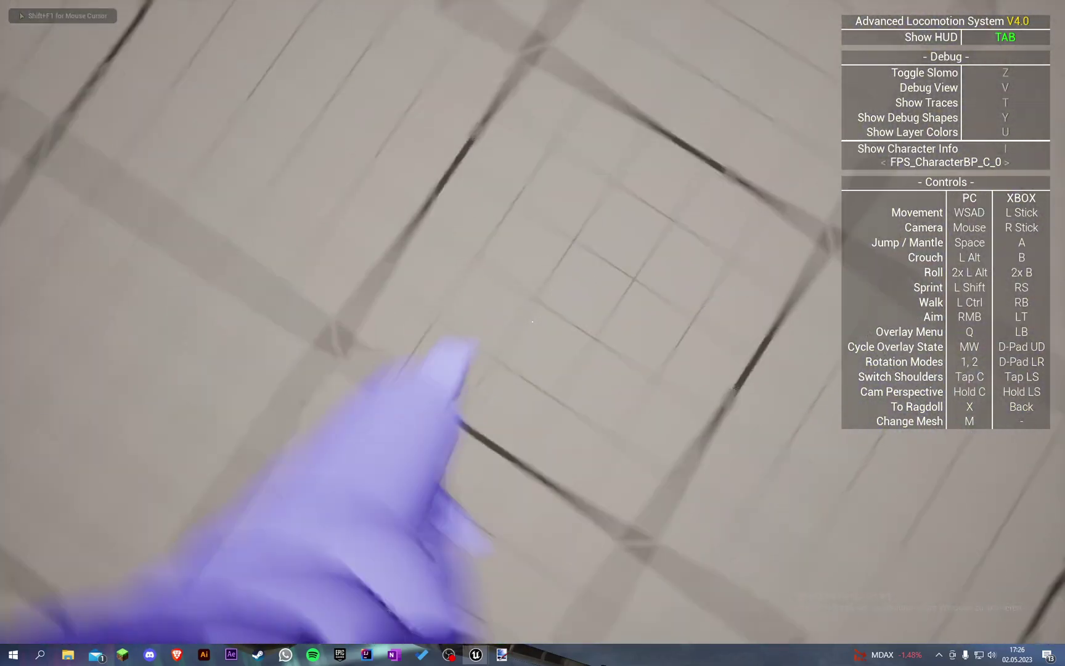
pyautogui.scroll(-1, 533, 321)
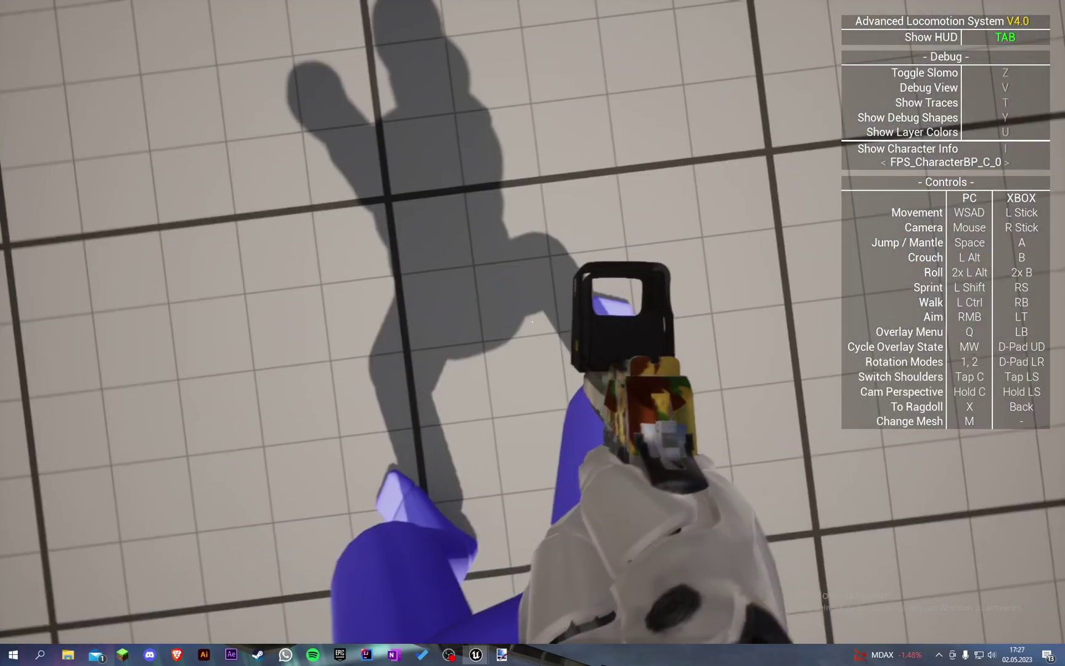
pyautogui.press('Escape')
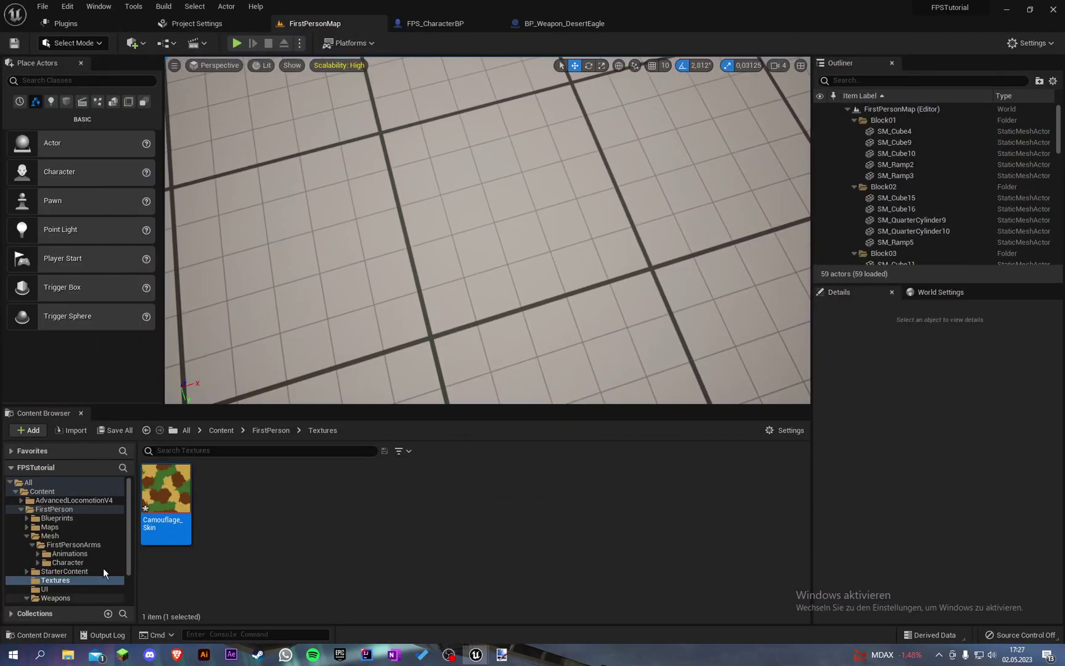
# Save all unsaved content, including the Camouflage_Skin texture
pyautogui.click(115, 430)
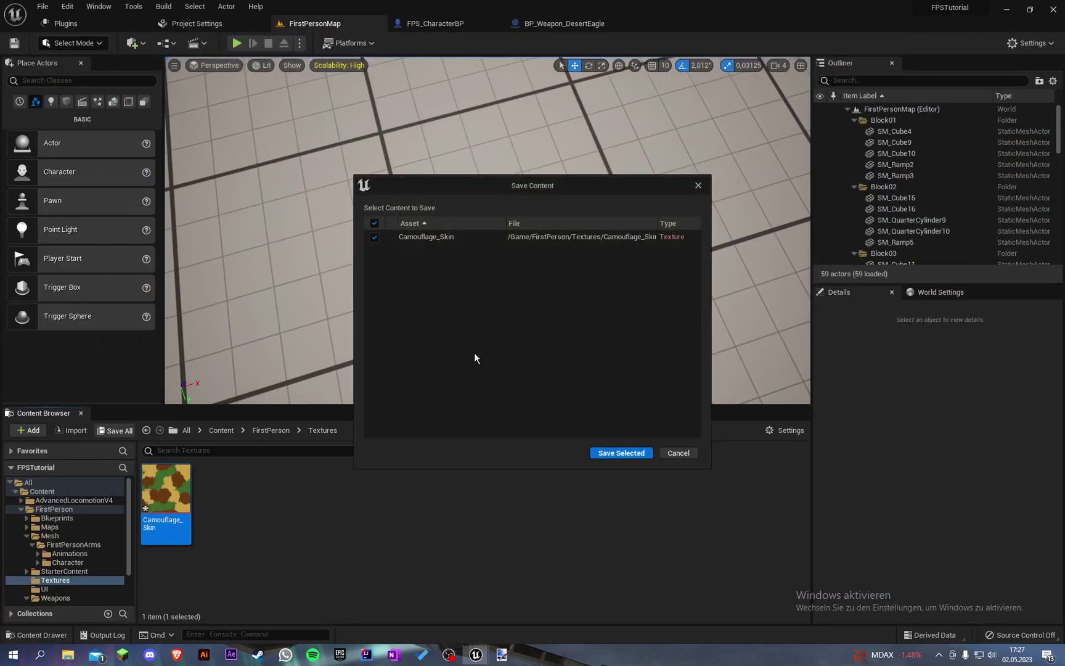
pyautogui.click(622, 453)
pyautogui.click(412, 24)
# Add a Spring Arm component named SpringArm1 under the character Mesh
pyautogui.click(217, 64)
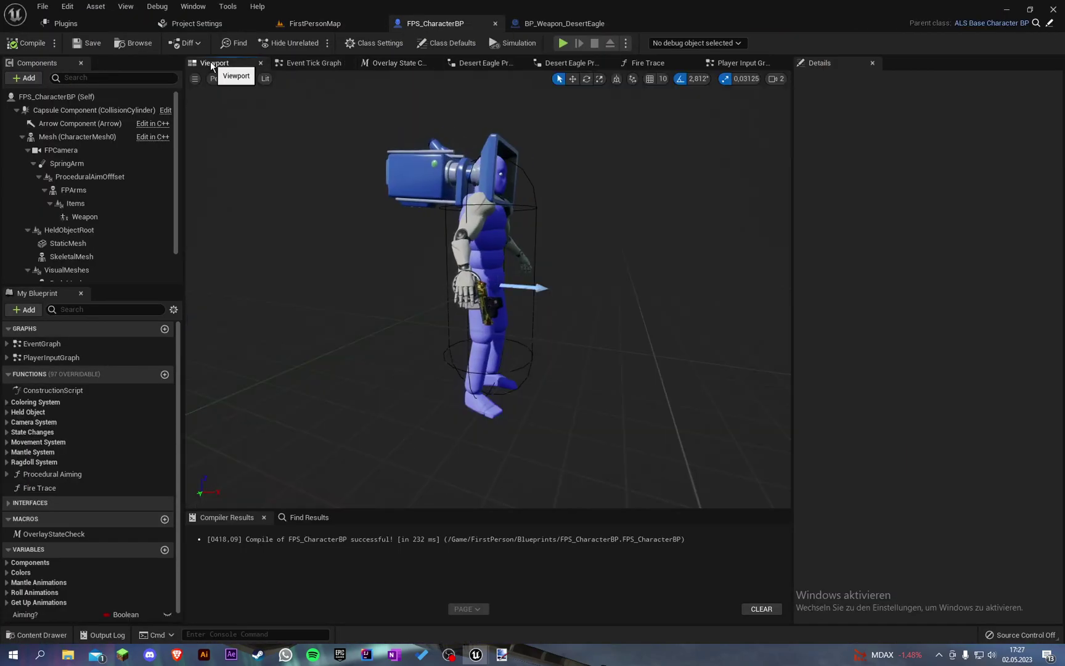
pyautogui.click(148, 161)
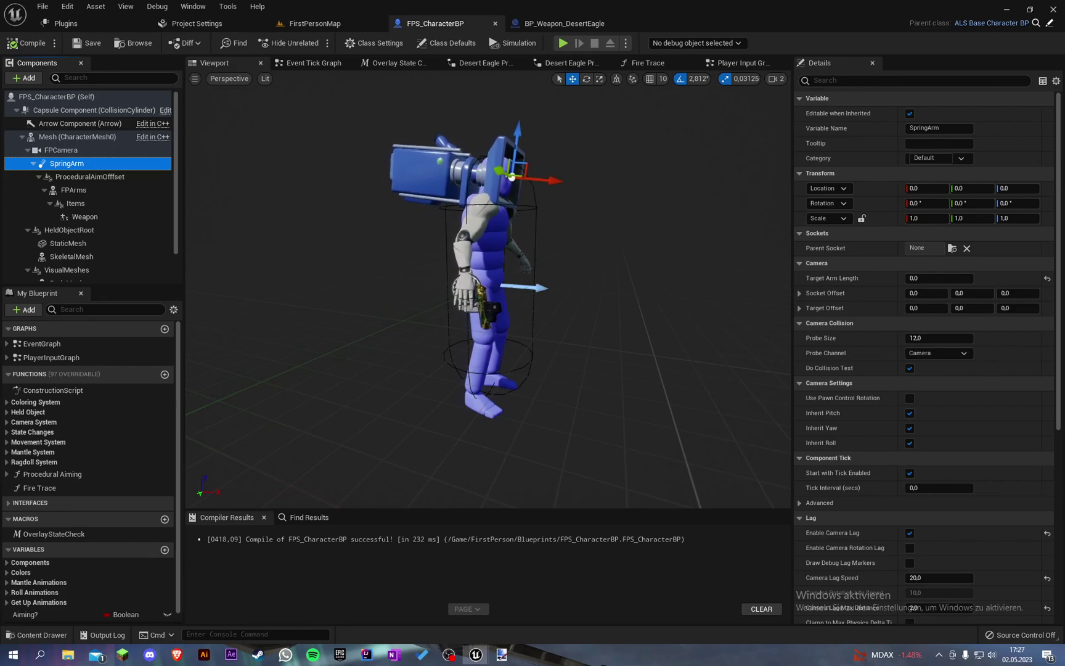
pyautogui.click(77, 151)
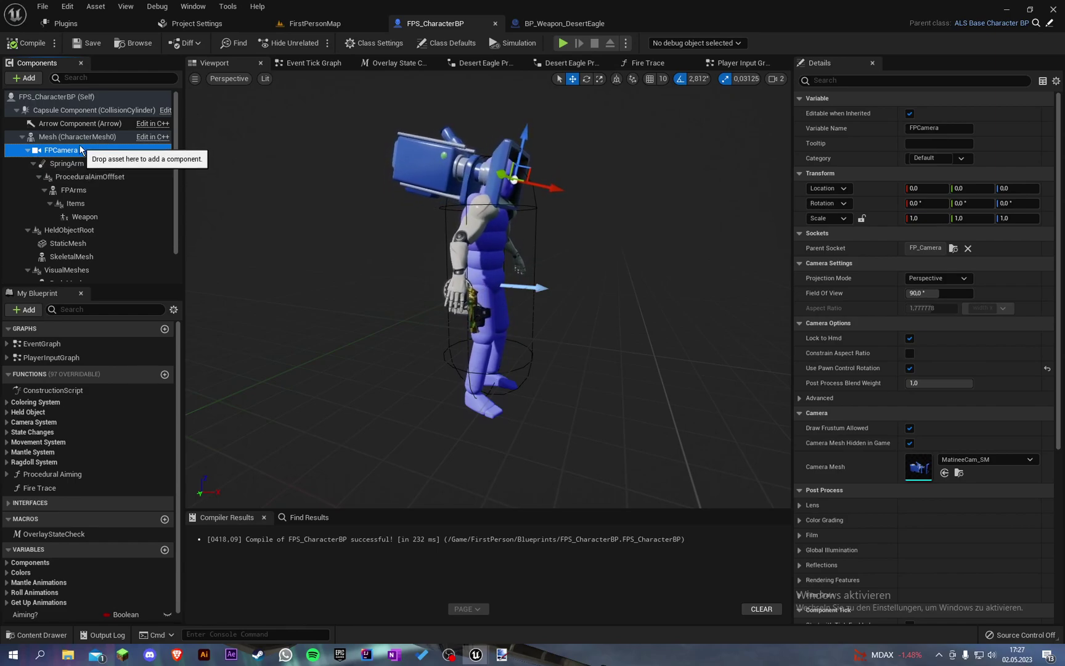
pyautogui.click(64, 136)
pyautogui.click(26, 77)
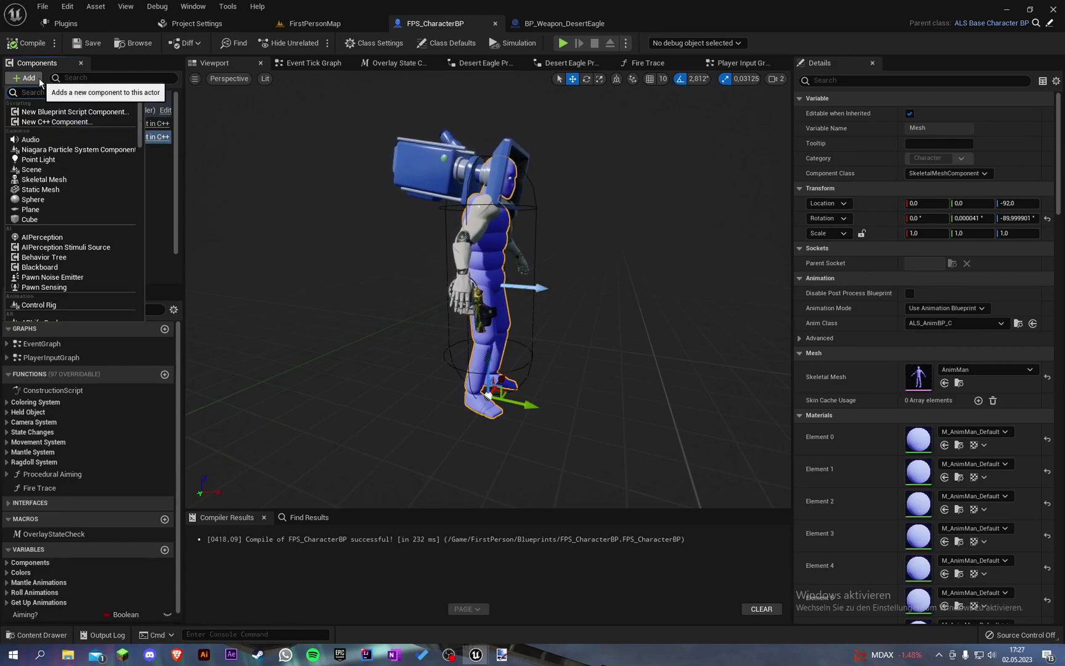
pyautogui.write('spri')
pyautogui.press('Return')
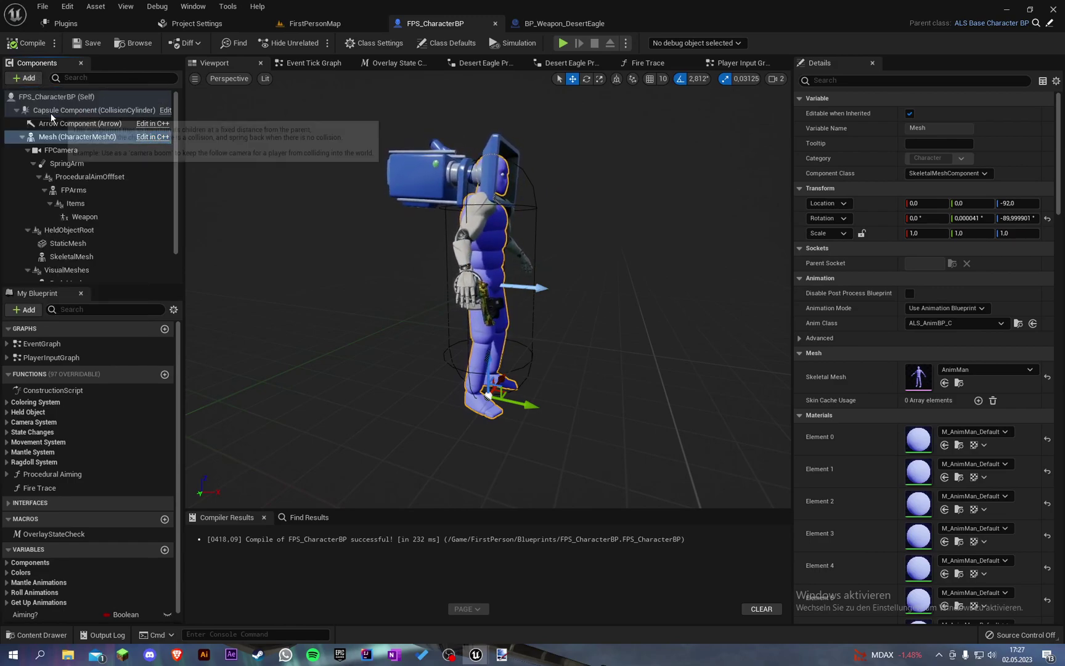
pyautogui.press('Return')
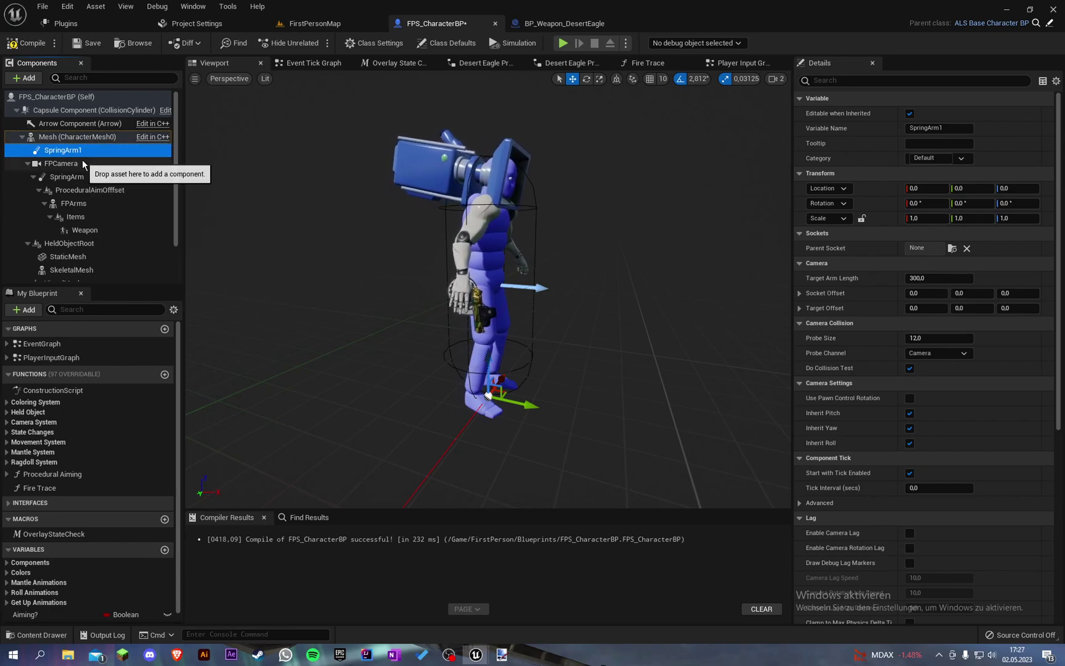
# Attach FPCamera to SpringArm1, set Target Arm Length to 0, then compile and save
pyautogui.moveTo(81, 162)
pyautogui.mouseDown()
pyautogui.moveTo(90, 163)
pyautogui.moveTo(80, 149)
pyautogui.mouseUp()
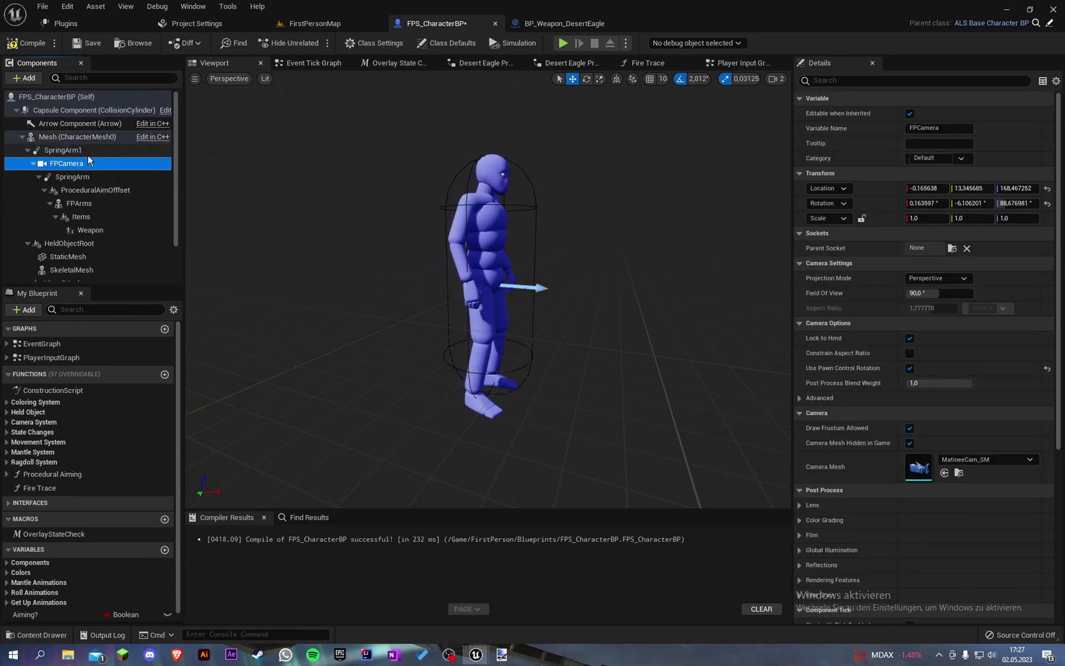
pyautogui.click(68, 150)
pyautogui.click(926, 277)
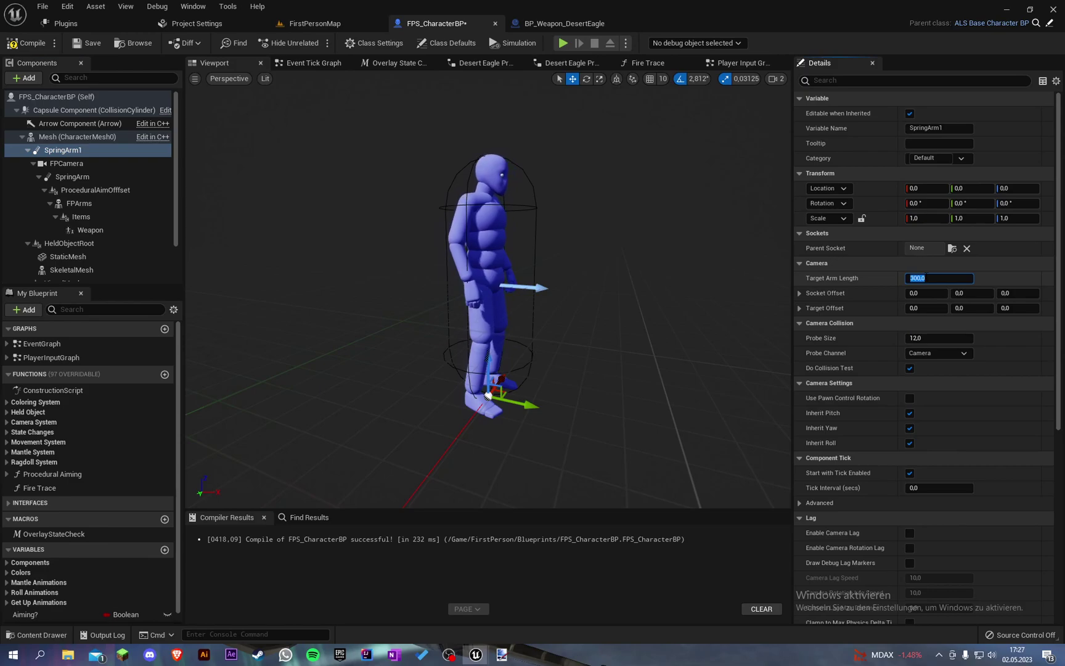
pyautogui.write('0')
pyautogui.press('Return')
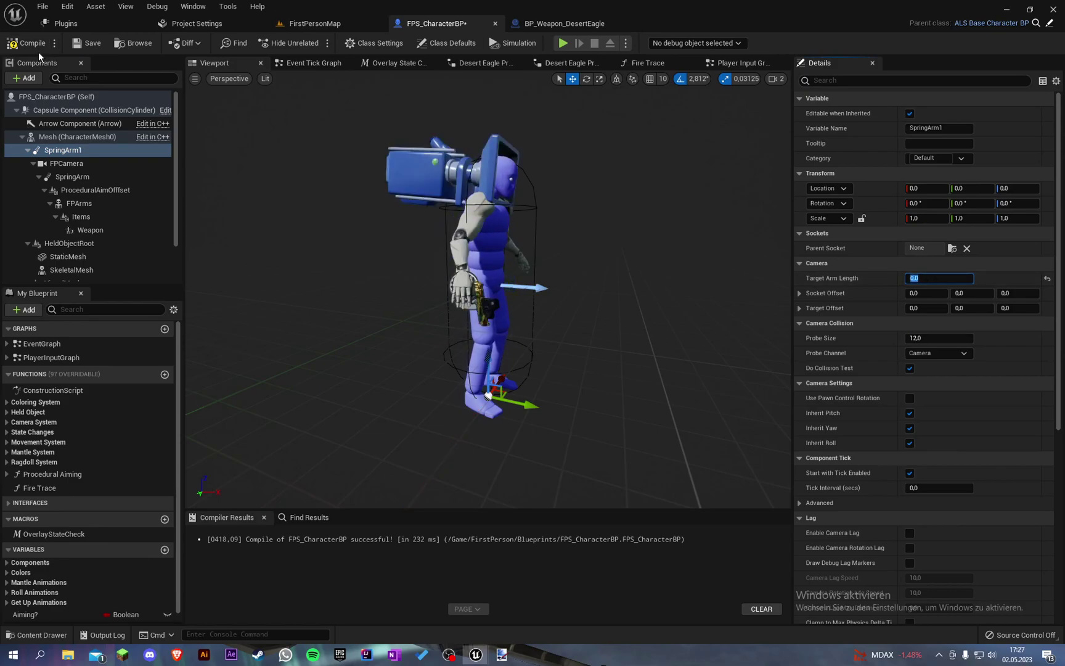
pyautogui.click(34, 45)
pyautogui.click(76, 47)
# Parent SpringArm1 to the FP_Camera socket, reset FPCamera's location and rotation, and save
pyautogui.click(79, 150)
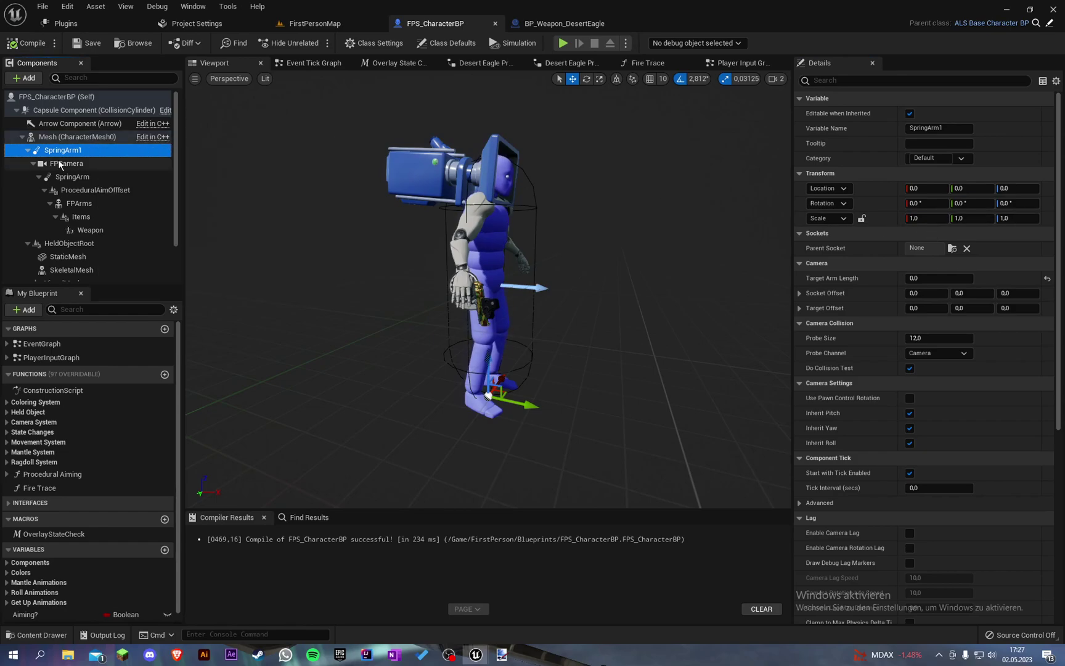
pyautogui.click(955, 247)
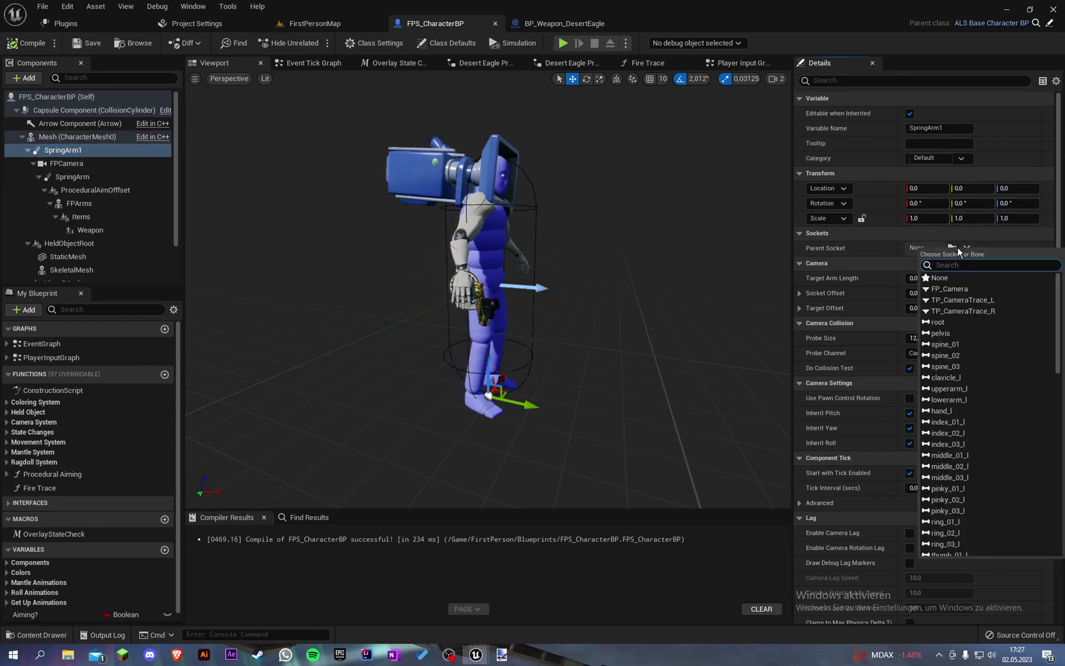
pyautogui.click(986, 289)
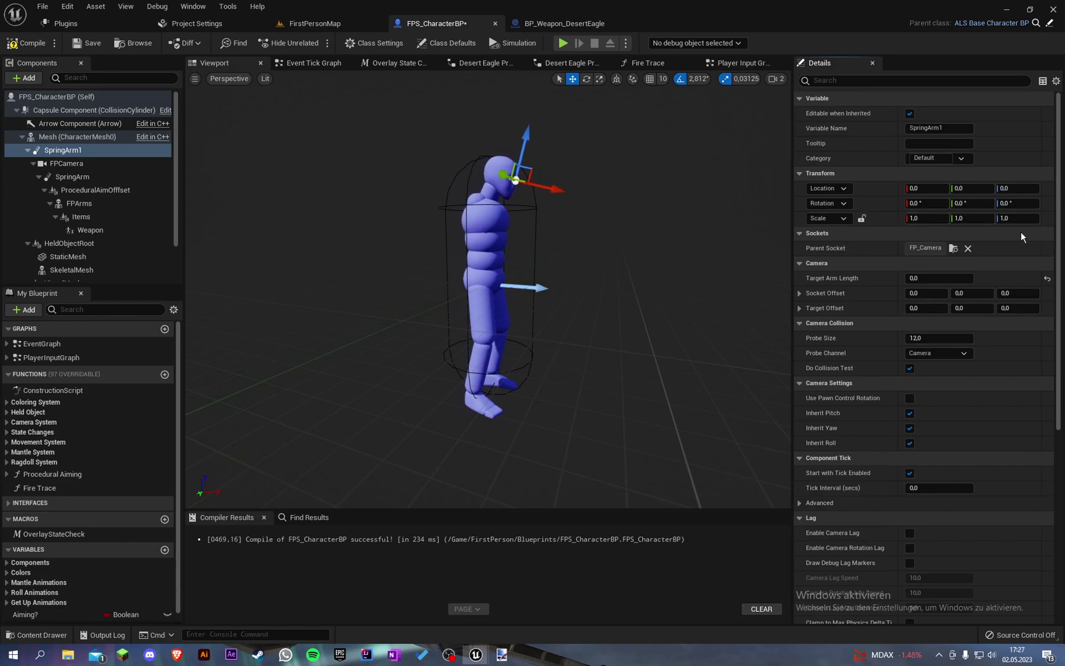
pyautogui.scroll(-4, 587, 209)
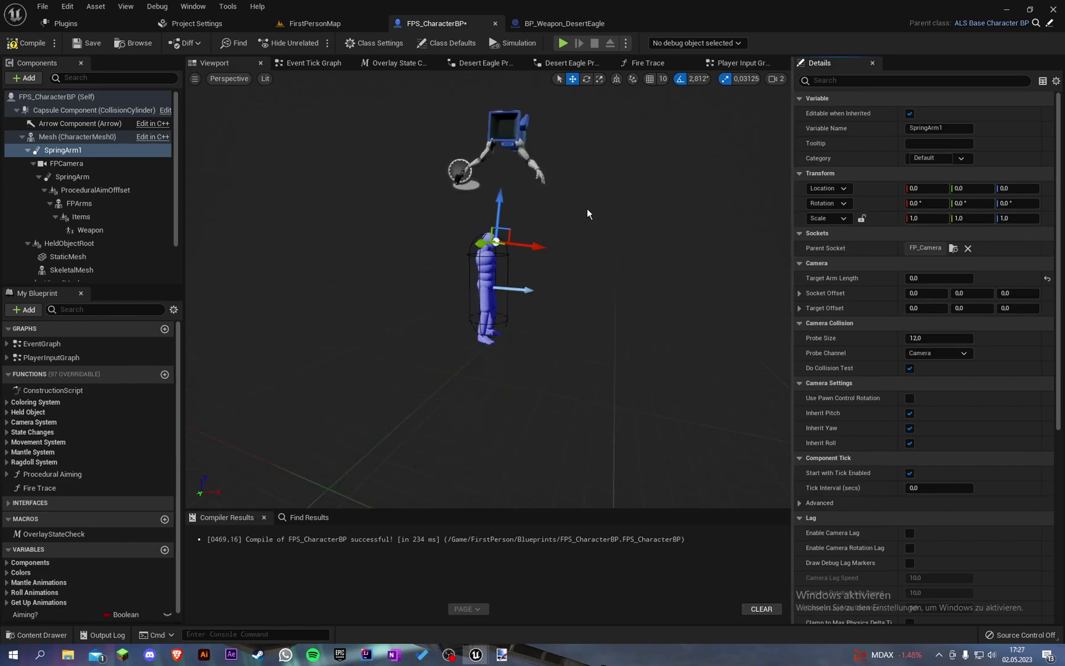
pyautogui.click(115, 163)
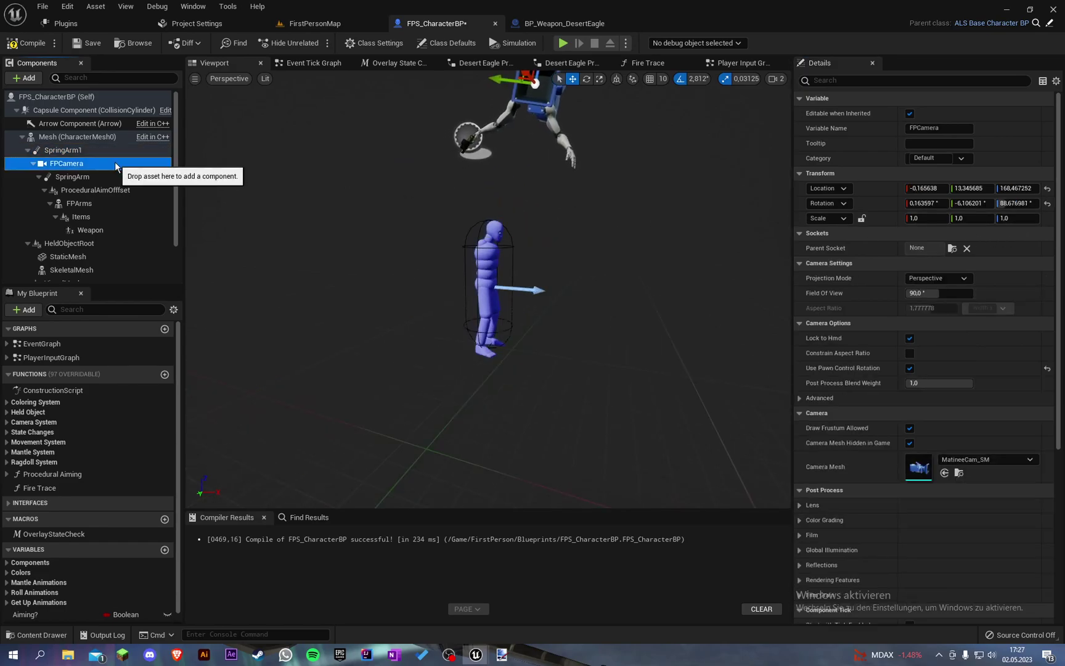
pyautogui.click(1047, 203)
pyautogui.click(1047, 188)
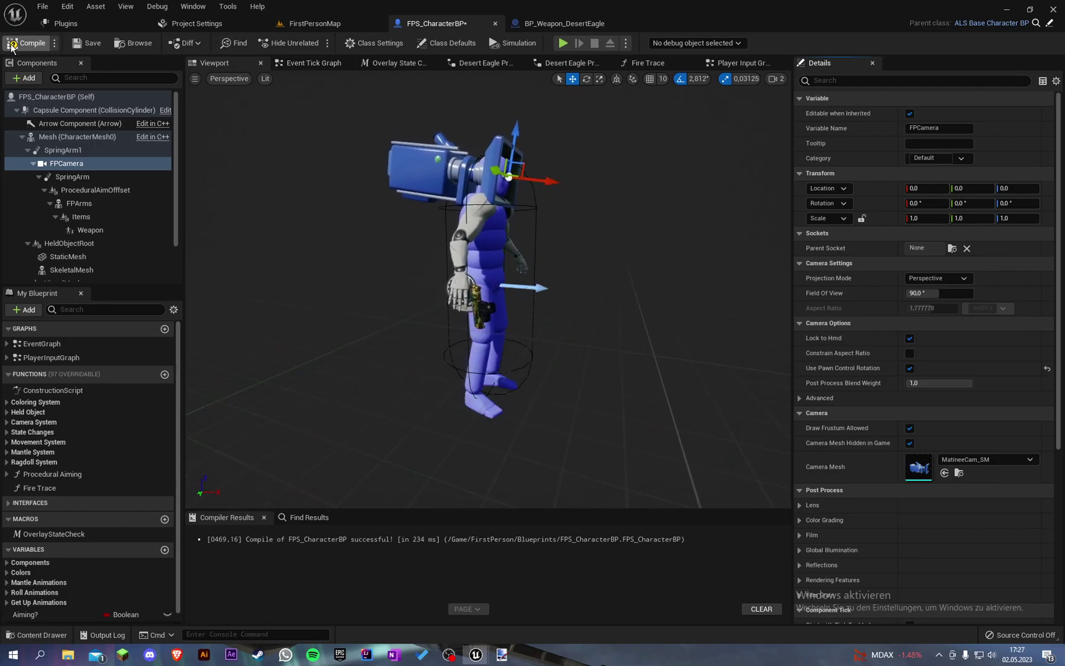
pyautogui.click(86, 43)
pyautogui.click(323, 24)
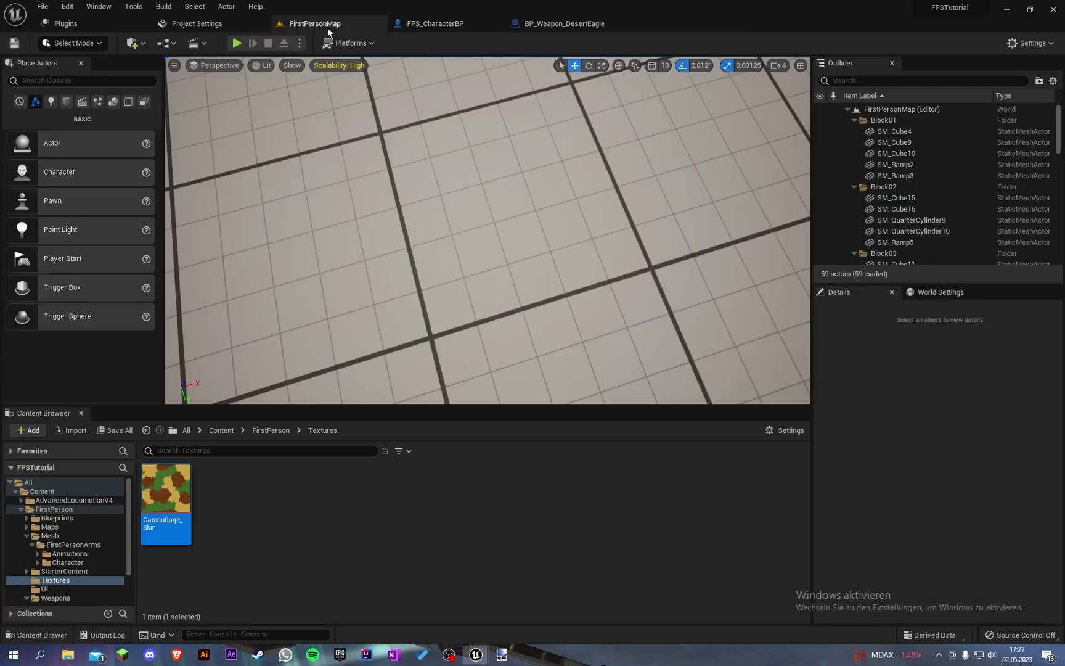
pyautogui.click(236, 46)
pyautogui.press('q')
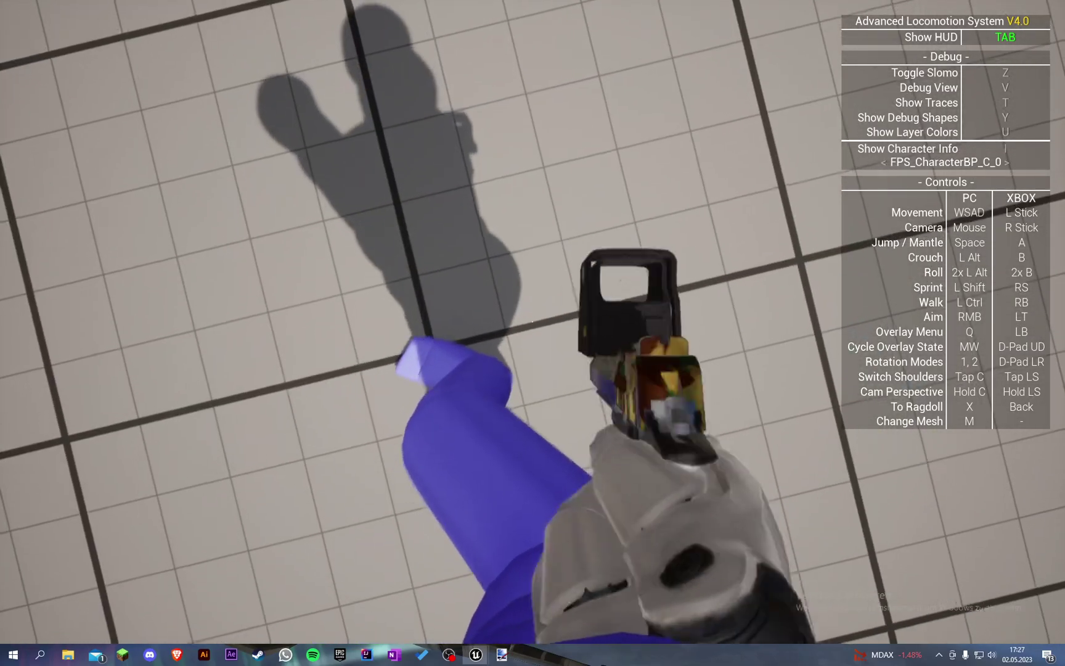
pyautogui.press('Escape')
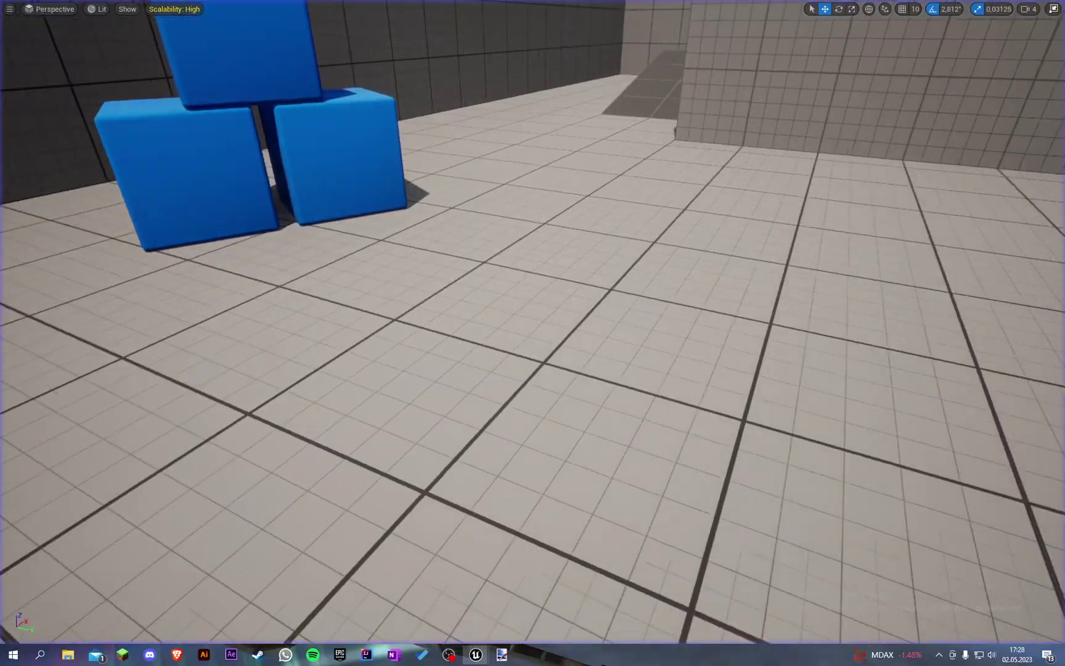